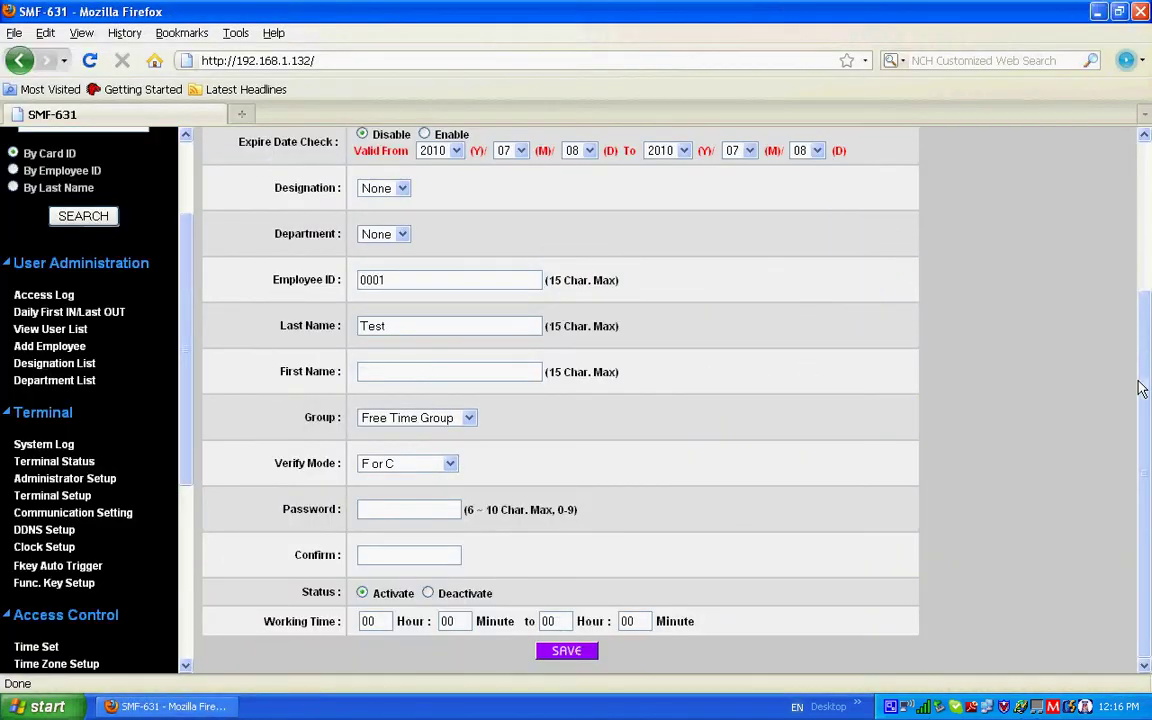
# Step: Review the new employee's Card/User ID and the available Designation, Department and Group options
pyautogui.moveTo(1141, 388); pyautogui.dragTo(1144, 327)
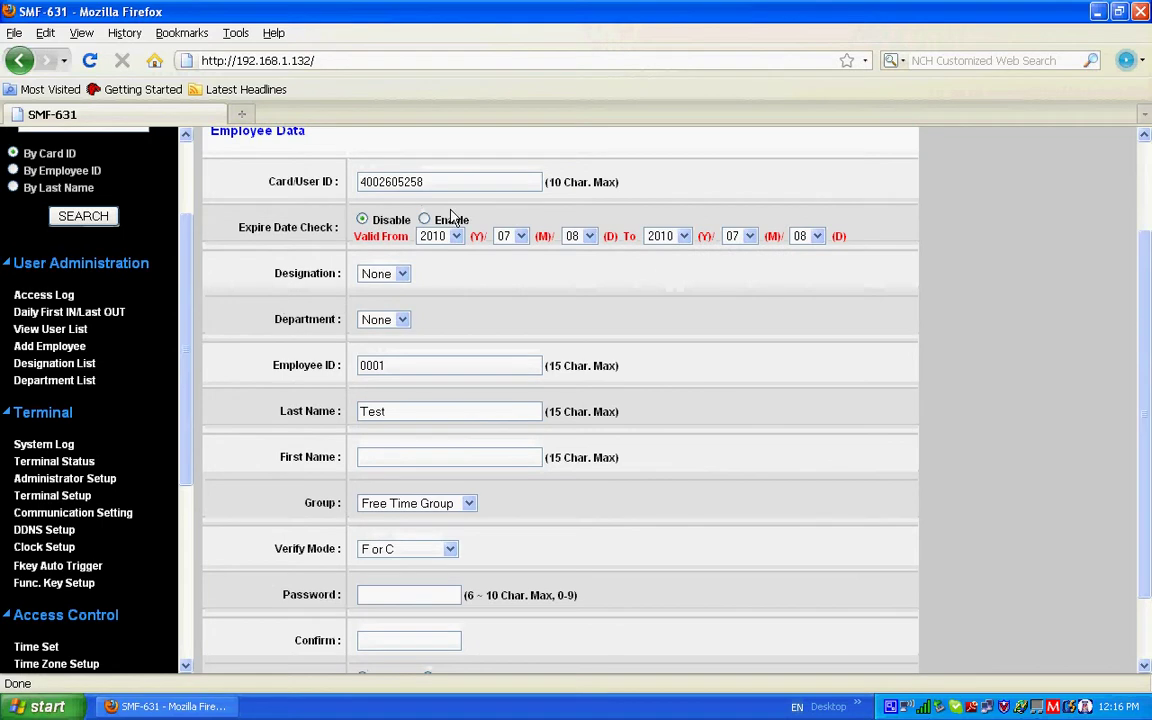
pyautogui.moveTo(432, 178); pyautogui.dragTo(341, 190)
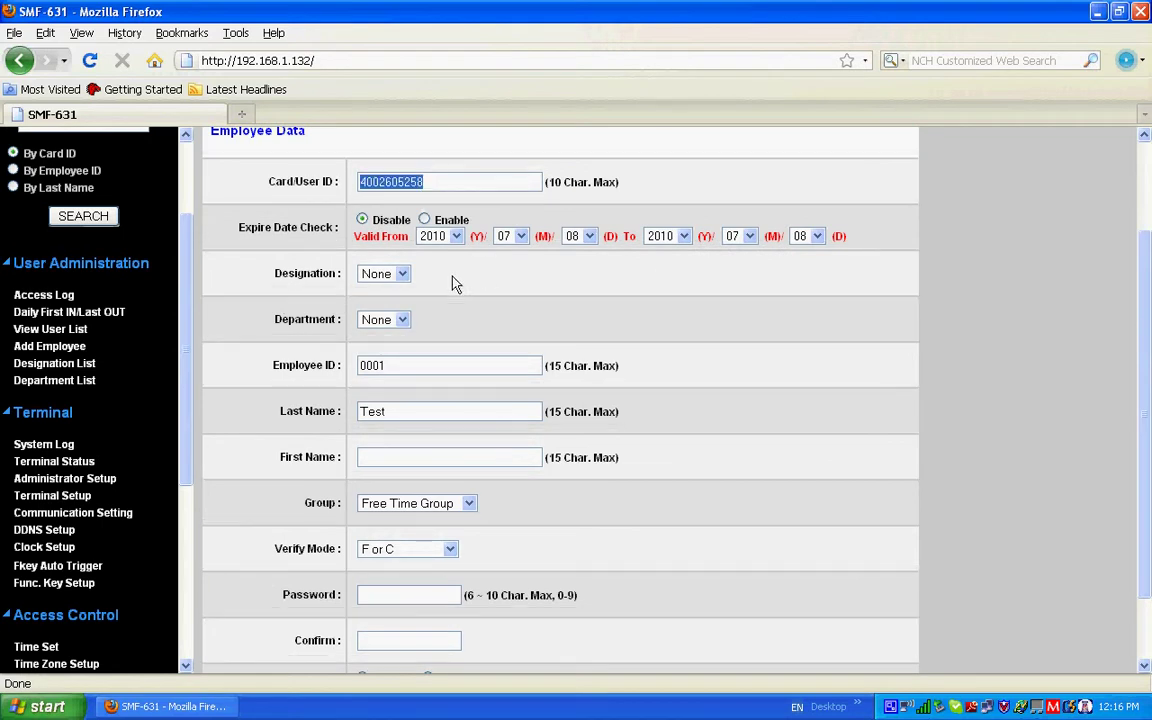
pyautogui.click(403, 275)
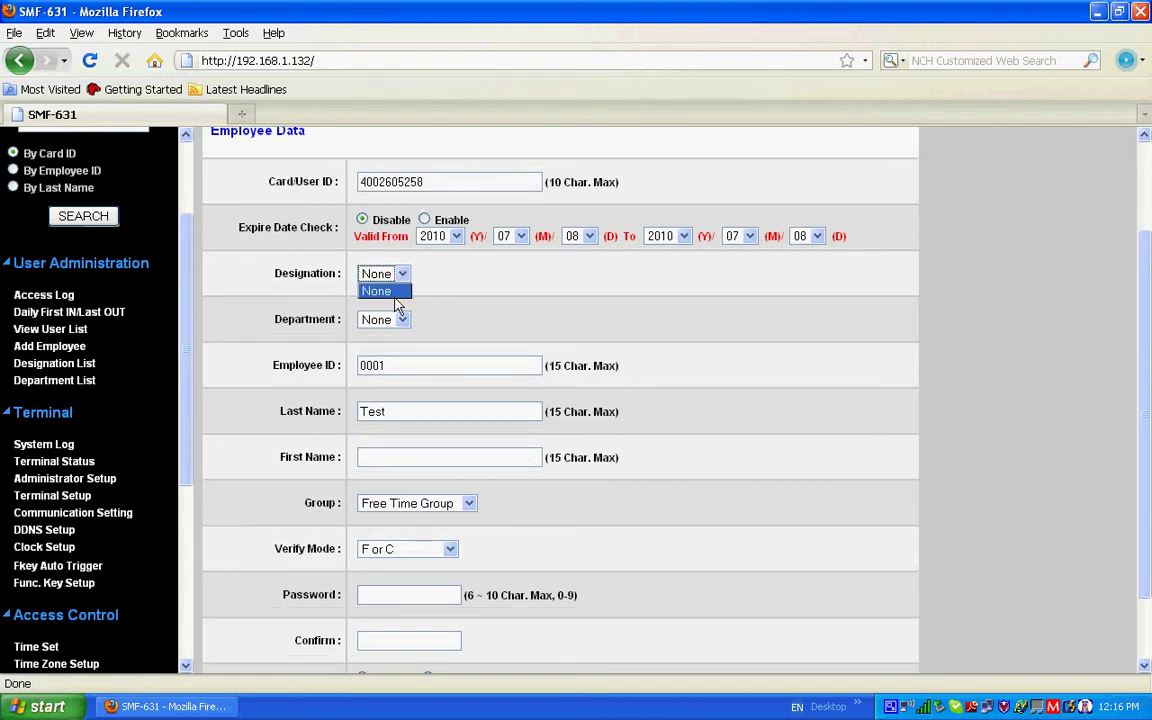
pyautogui.click(404, 328)
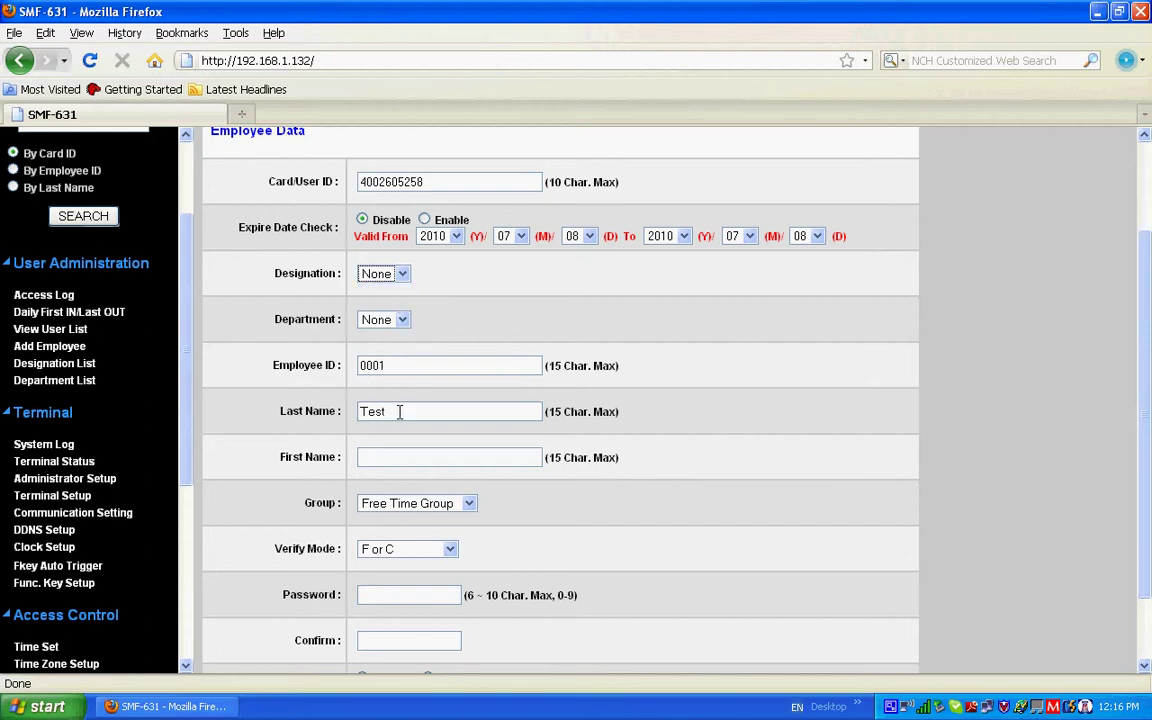
pyautogui.click(468, 503)
pyautogui.click(446, 536)
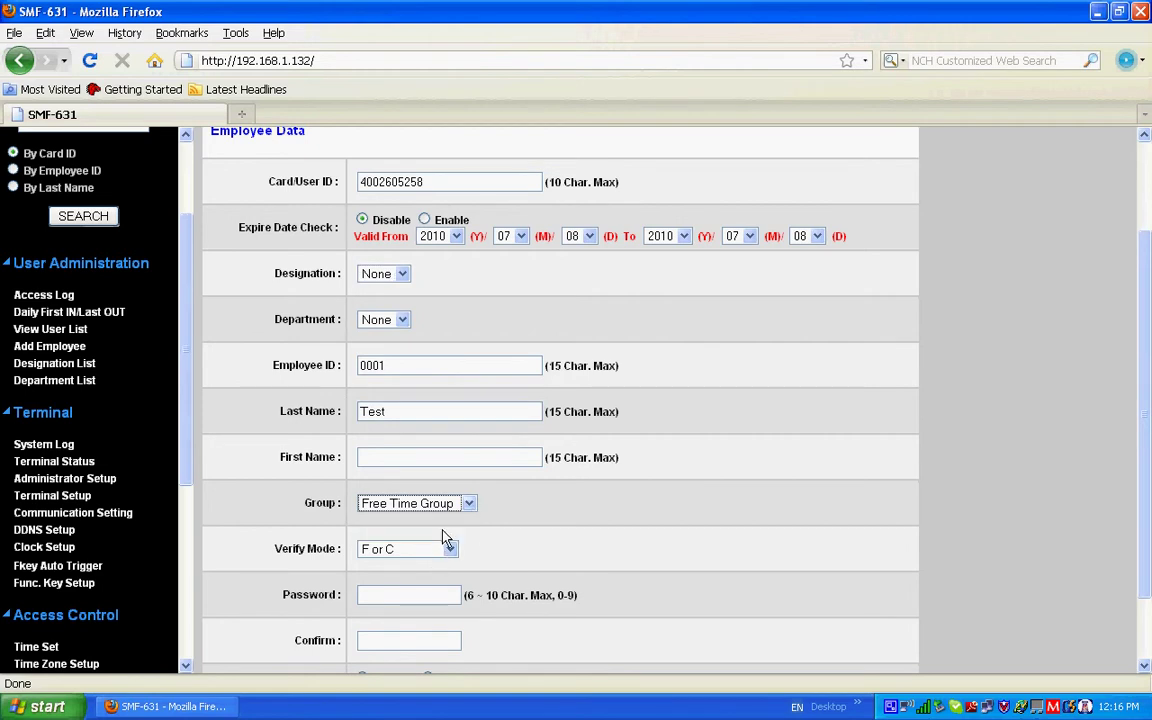
# Step: Look through the employee's Verify Mode options and pick F or C
pyautogui.click(450, 548)
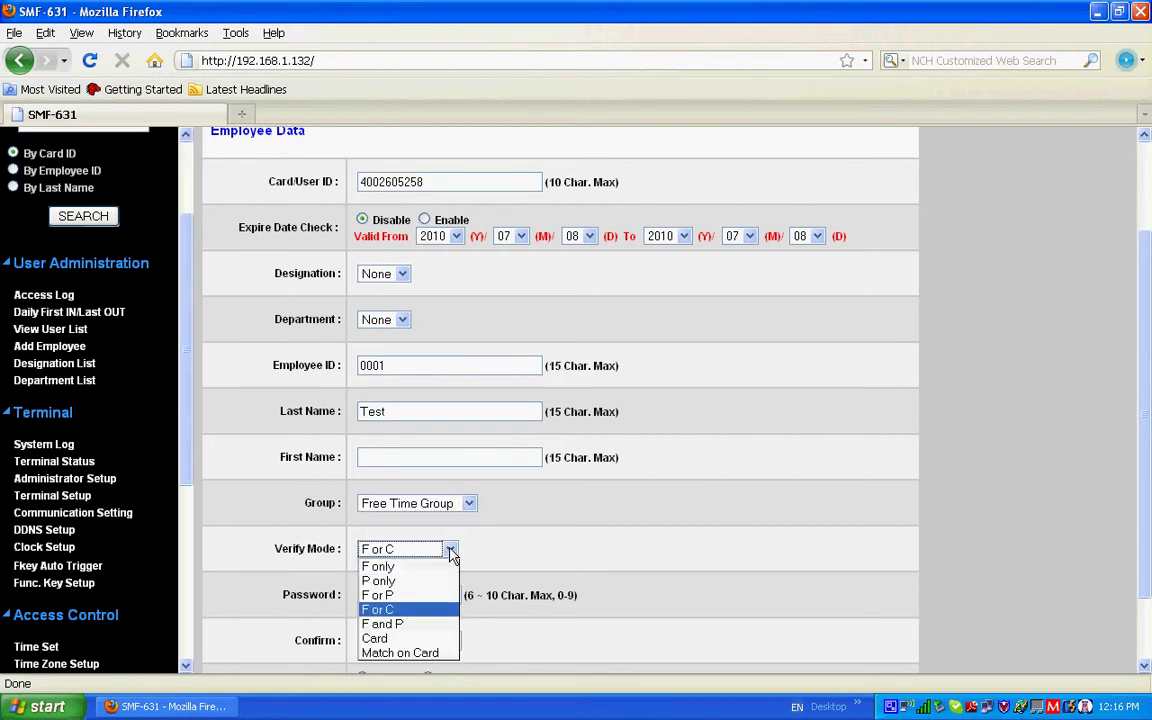
pyautogui.press('Escape')
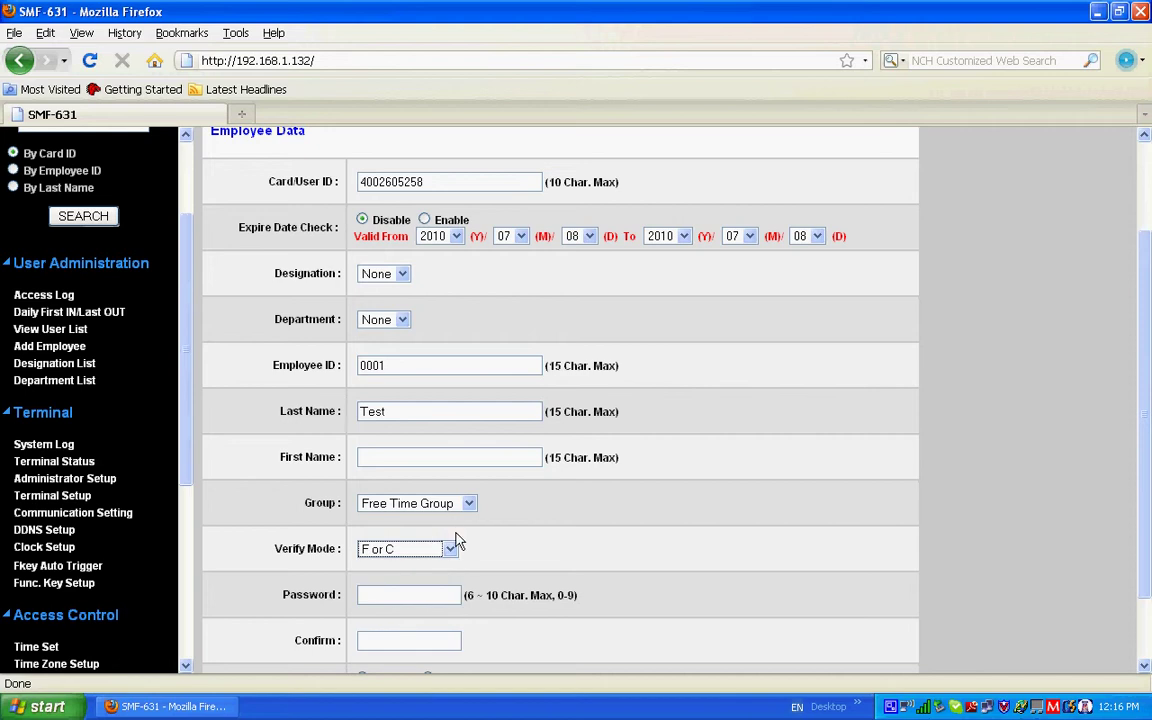
pyautogui.click(451, 550)
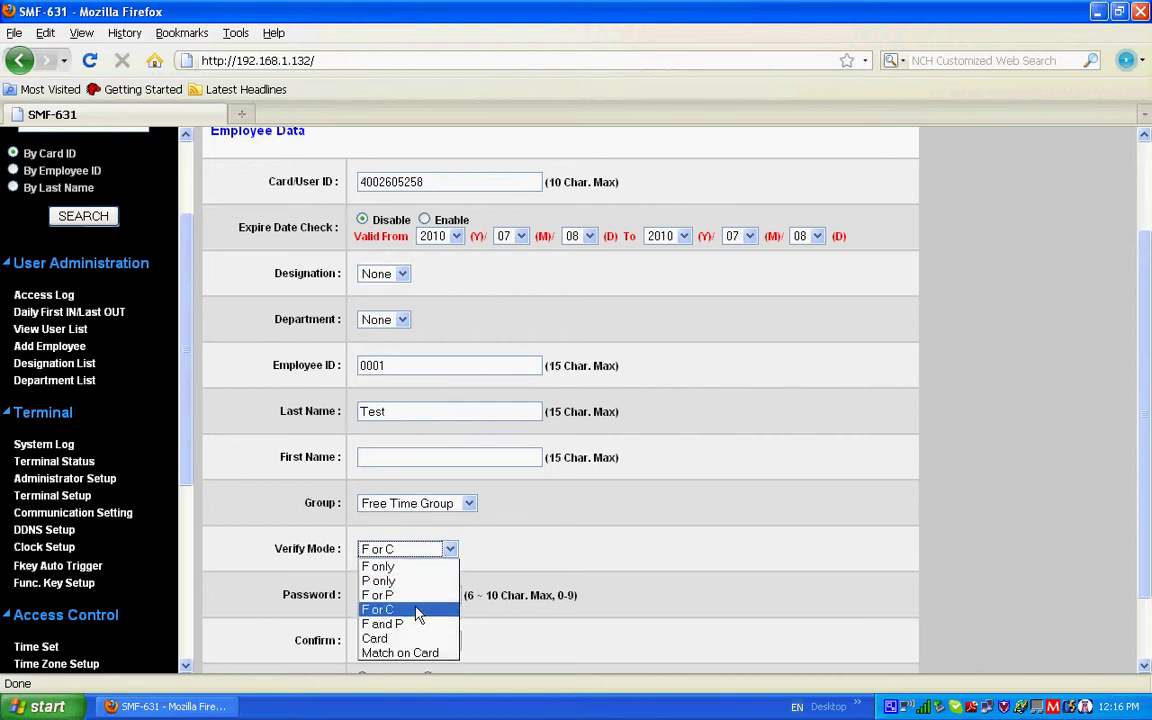
pyautogui.click(417, 610)
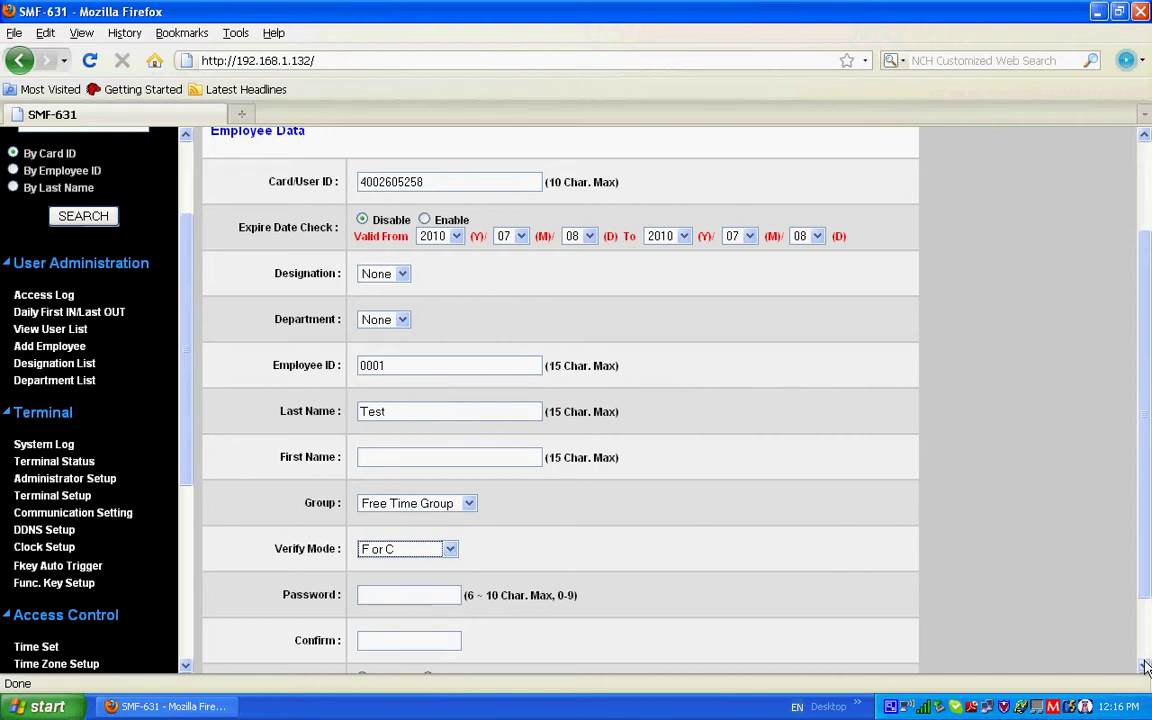
# Step: Switch the employee's Verify Mode to F or P and go to the password confirmation field
pyautogui.scroll(-2, 1146, 667)
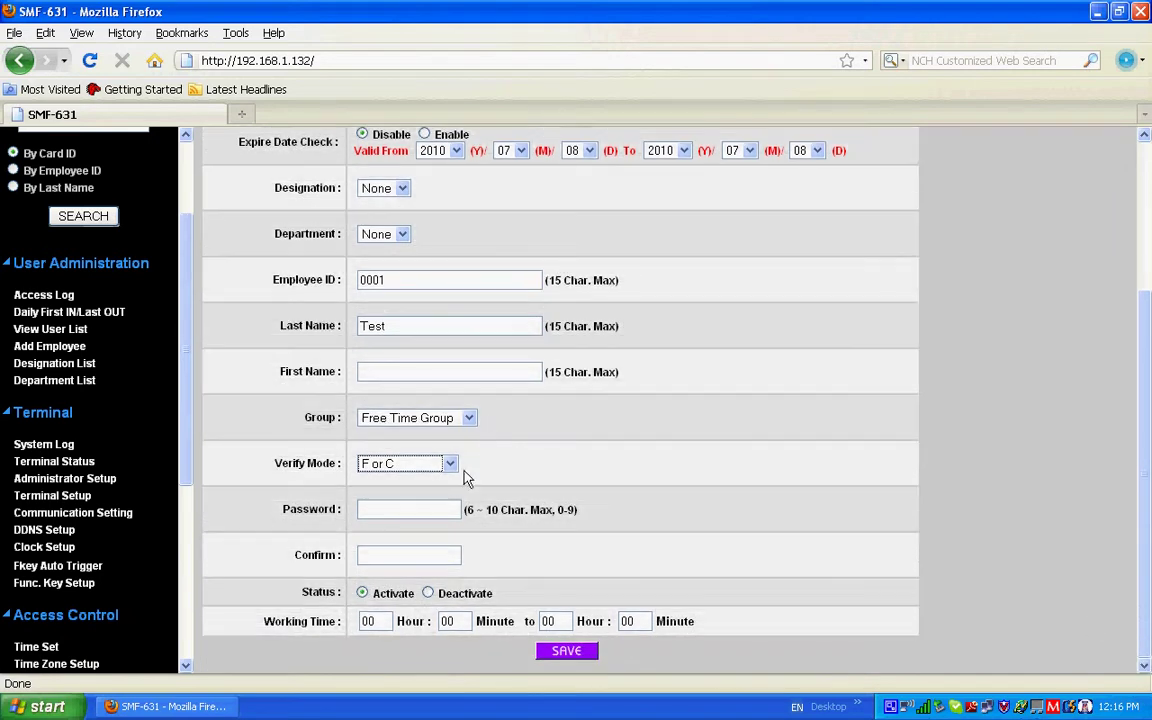
pyautogui.click(450, 463)
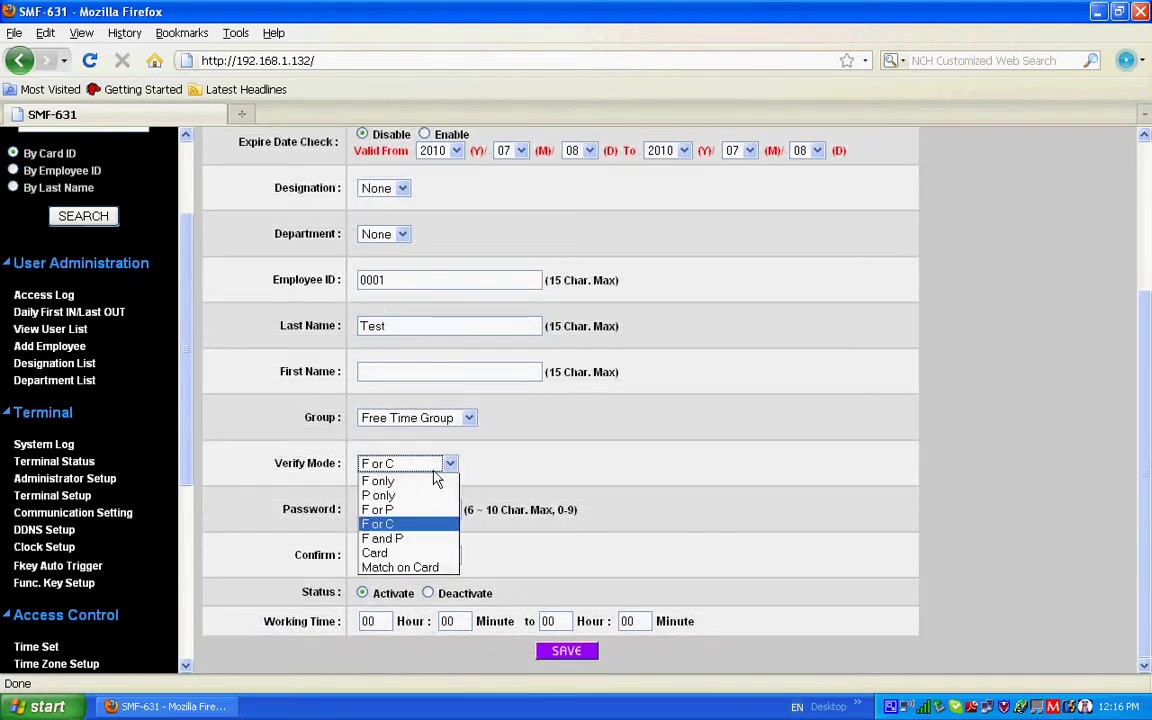
pyautogui.click(392, 511)
pyautogui.click(376, 510)
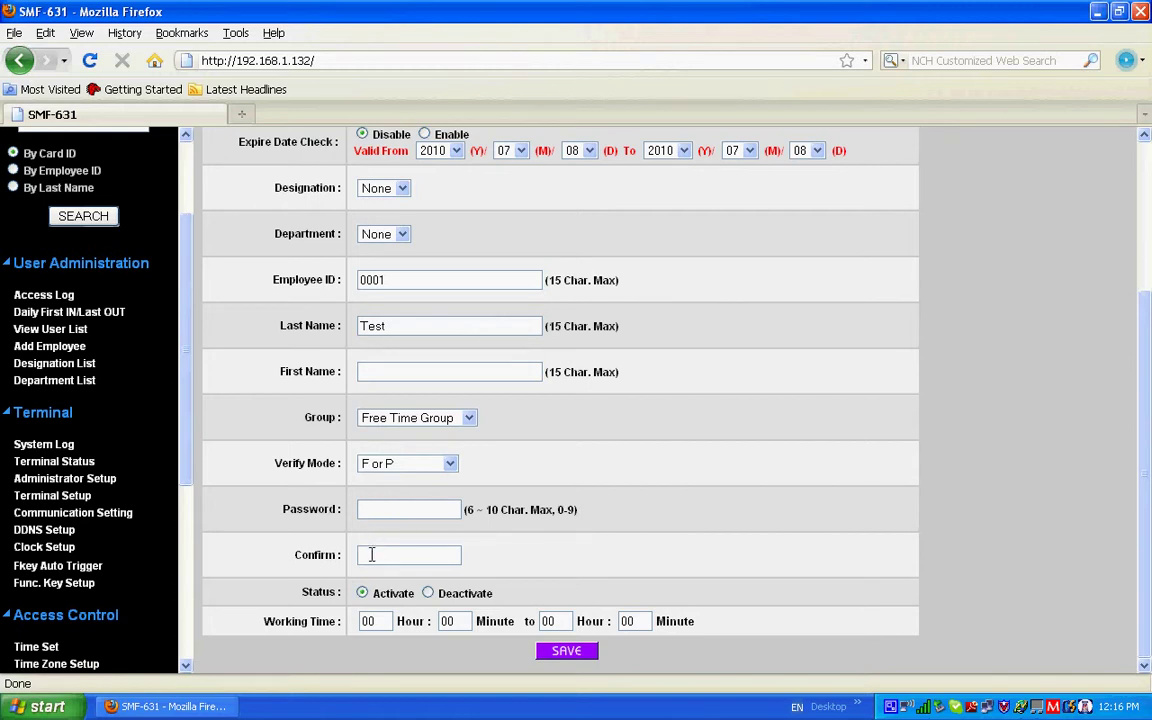
pyautogui.click(371, 553)
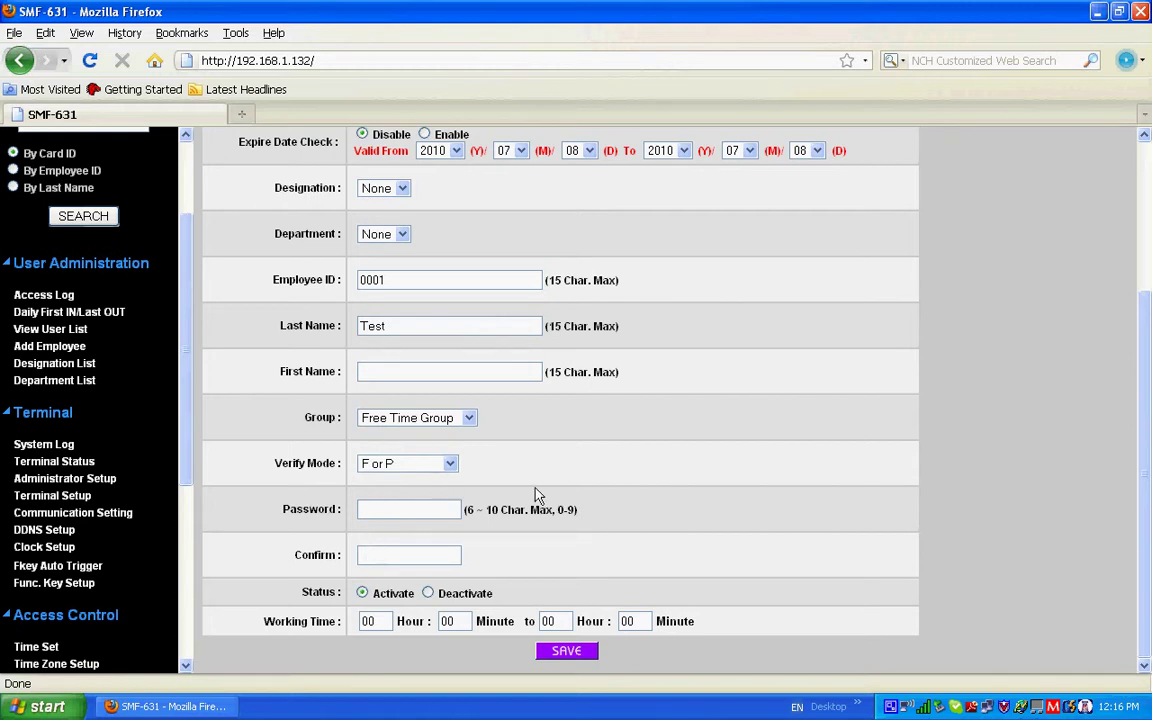
# Step: Set the employee's Verify Mode to F or C and save the new employee record
pyautogui.click(451, 466)
pyautogui.click(408, 530)
pyautogui.click(569, 656)
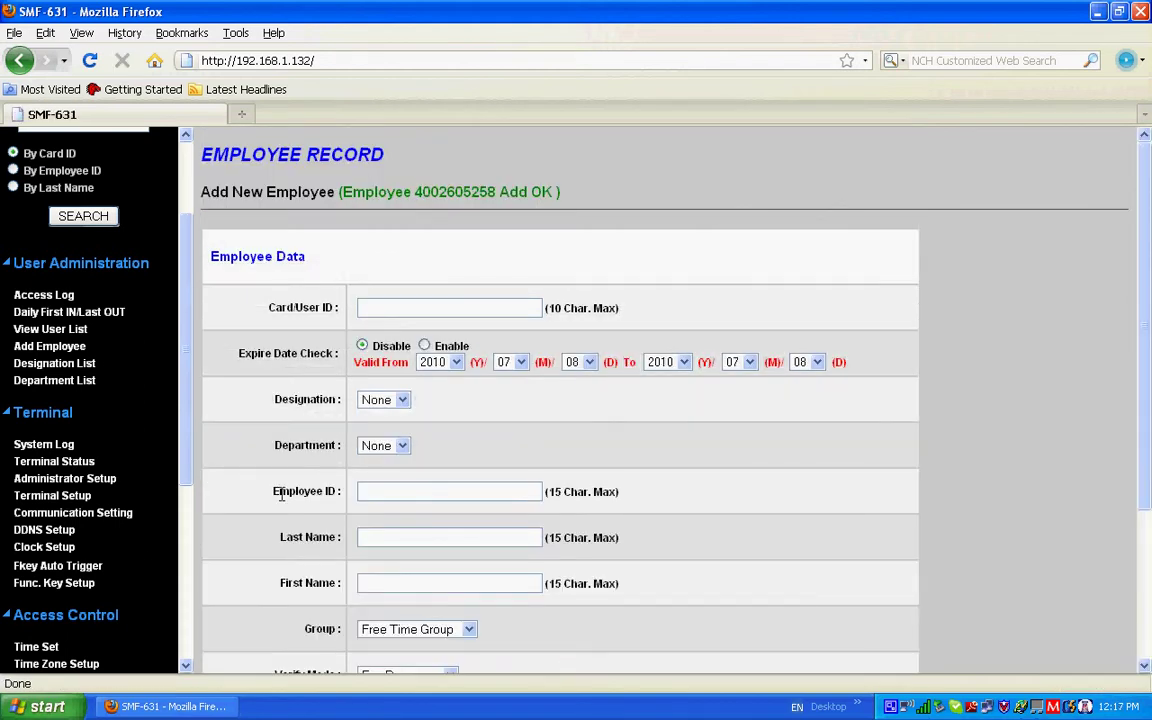
# Step: Display the user list to check the newly added employee's entry
pyautogui.moveTo(183, 463); pyautogui.dragTo(185, 522)
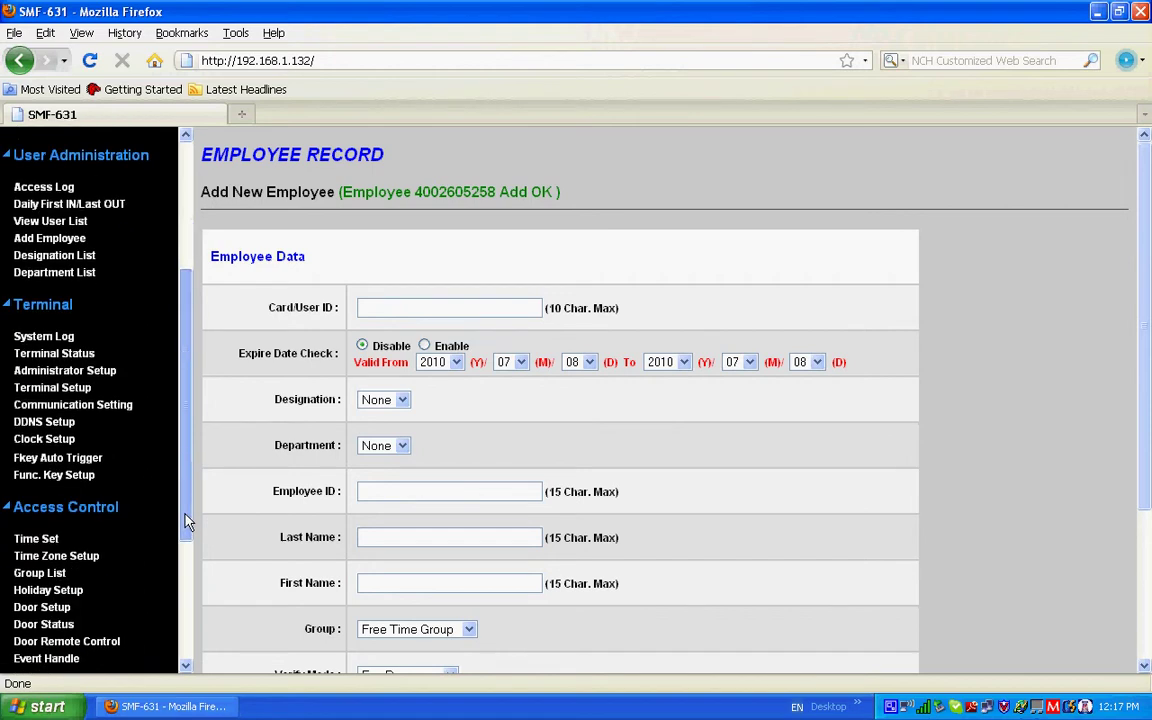
pyautogui.scroll(5, 165, 458)
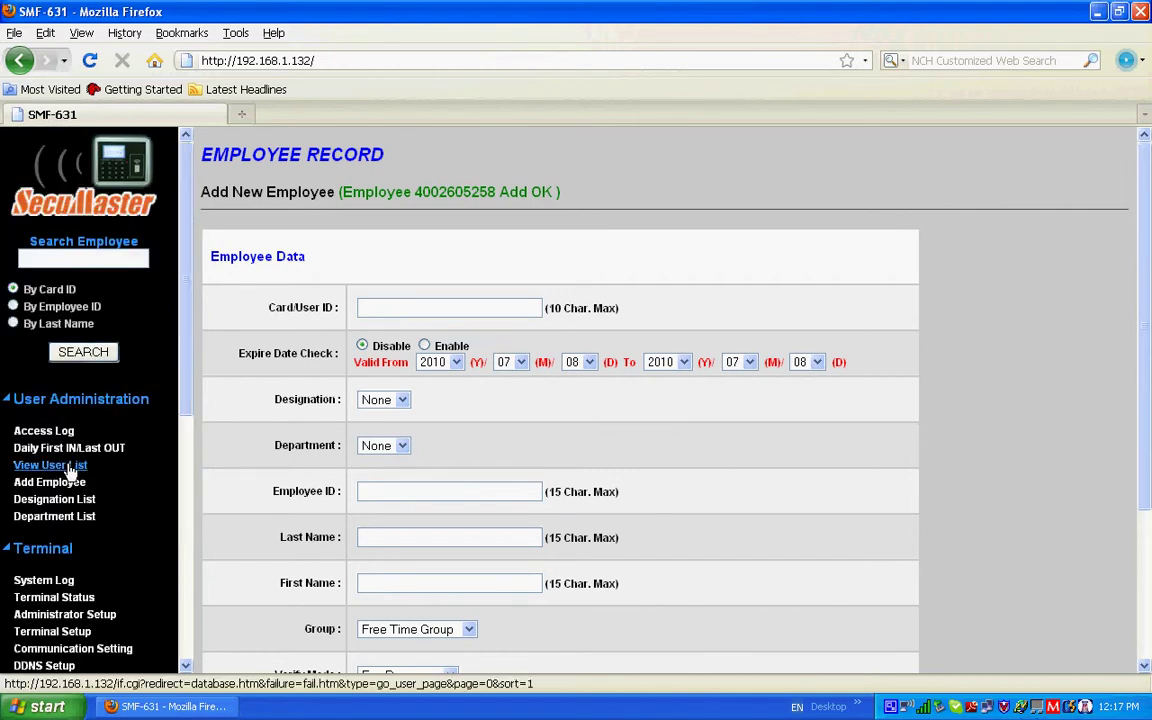
pyautogui.click(50, 465)
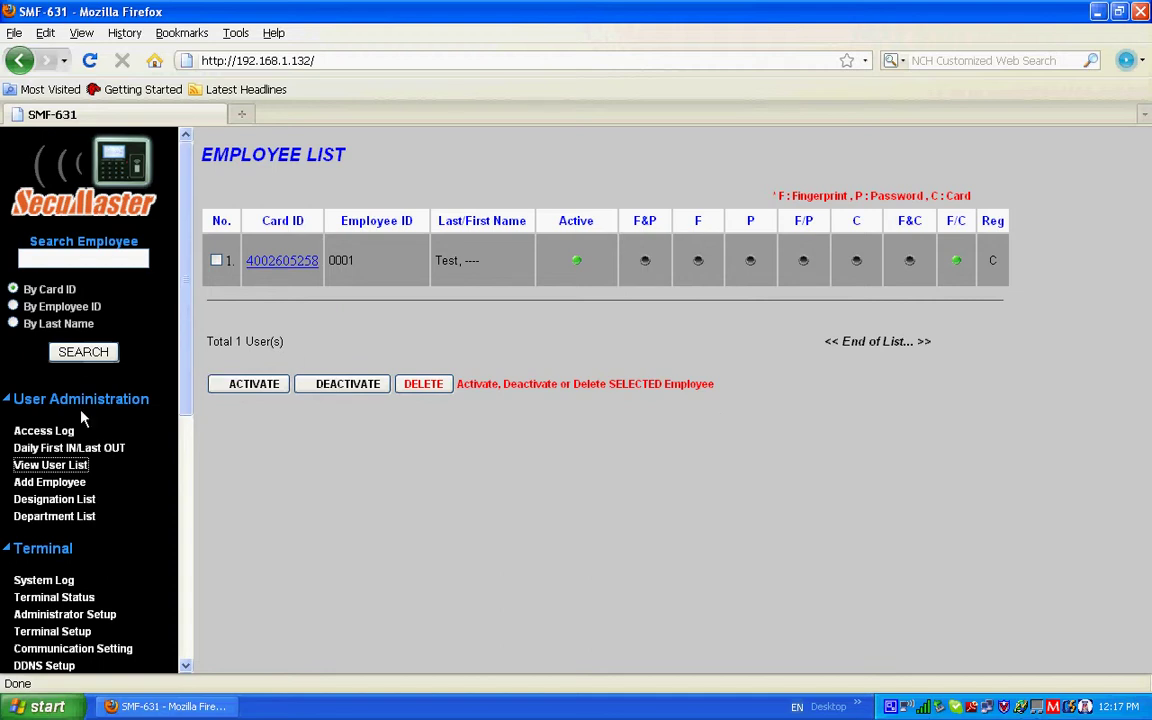
# Step: Check the Access Log records and the Daily First IN/Last OUT report
pyautogui.click(62, 434)
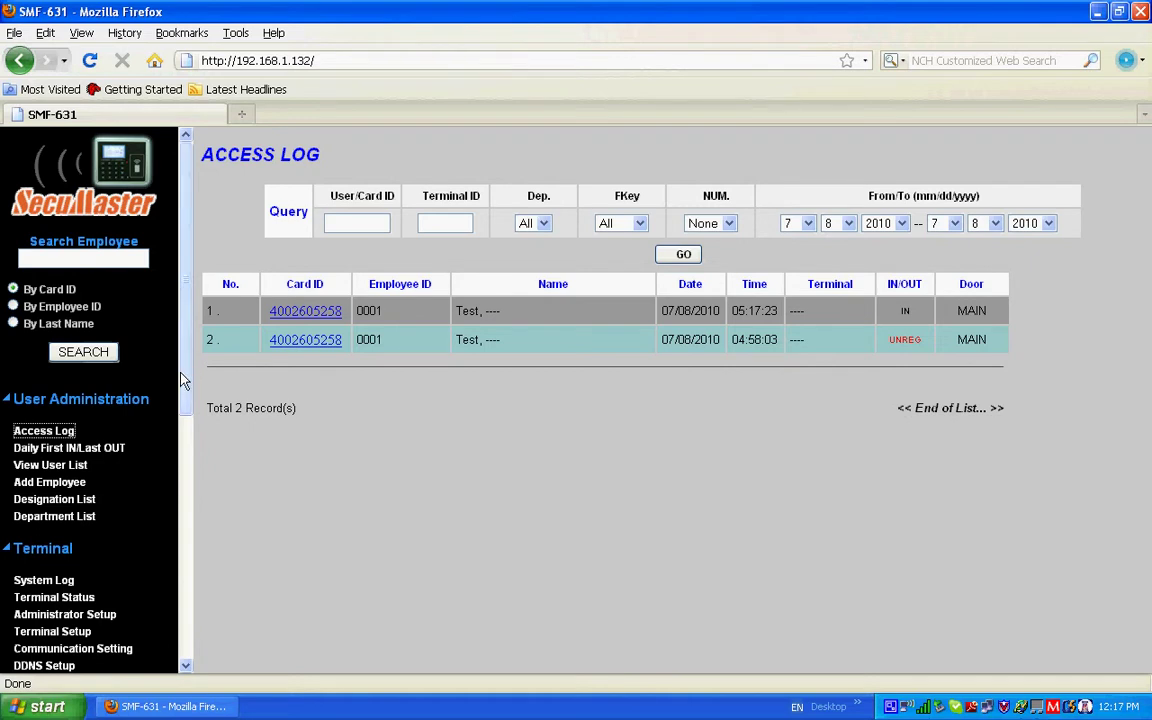
pyautogui.moveTo(180, 380); pyautogui.dragTo(172, 432)
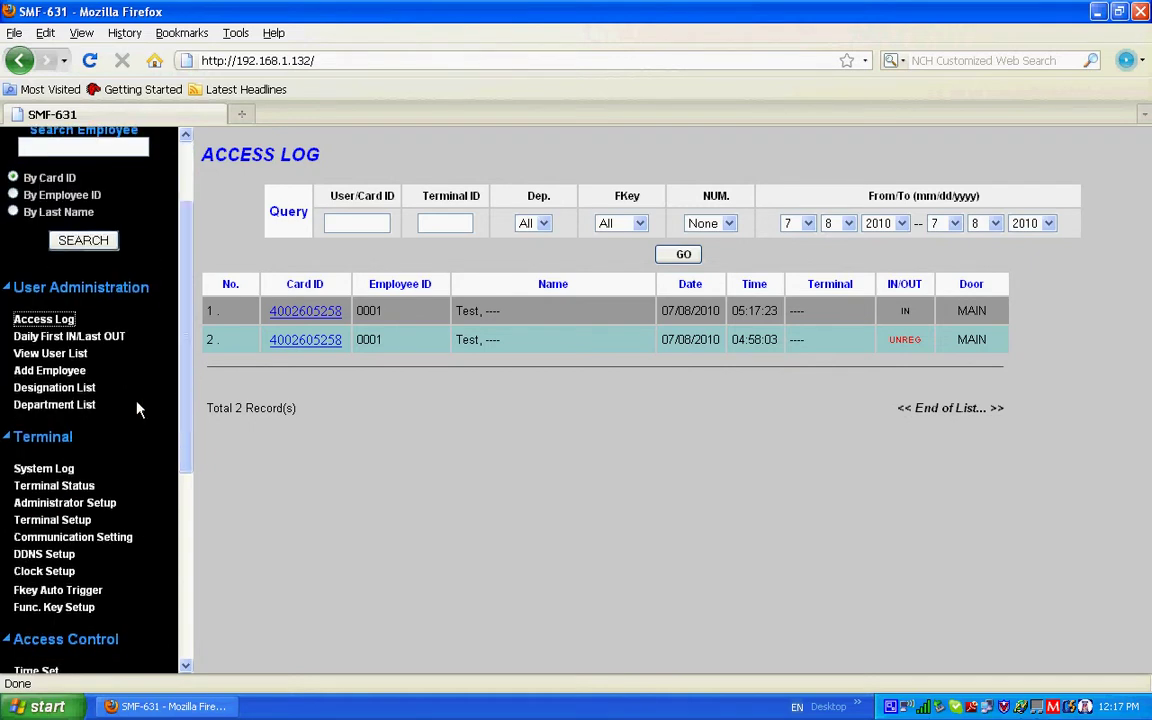
pyautogui.click(97, 337)
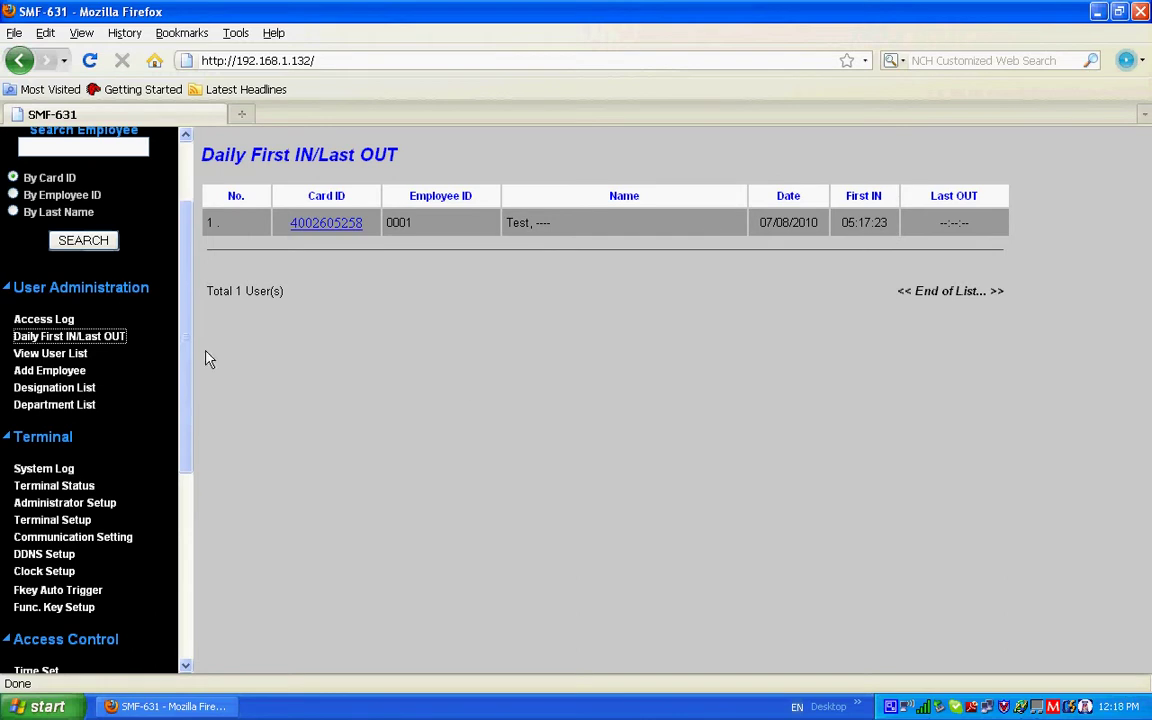
# Step: Recheck the Access Log for new entries and reload the Daily First IN/Last OUT report
pyautogui.click(50, 320)
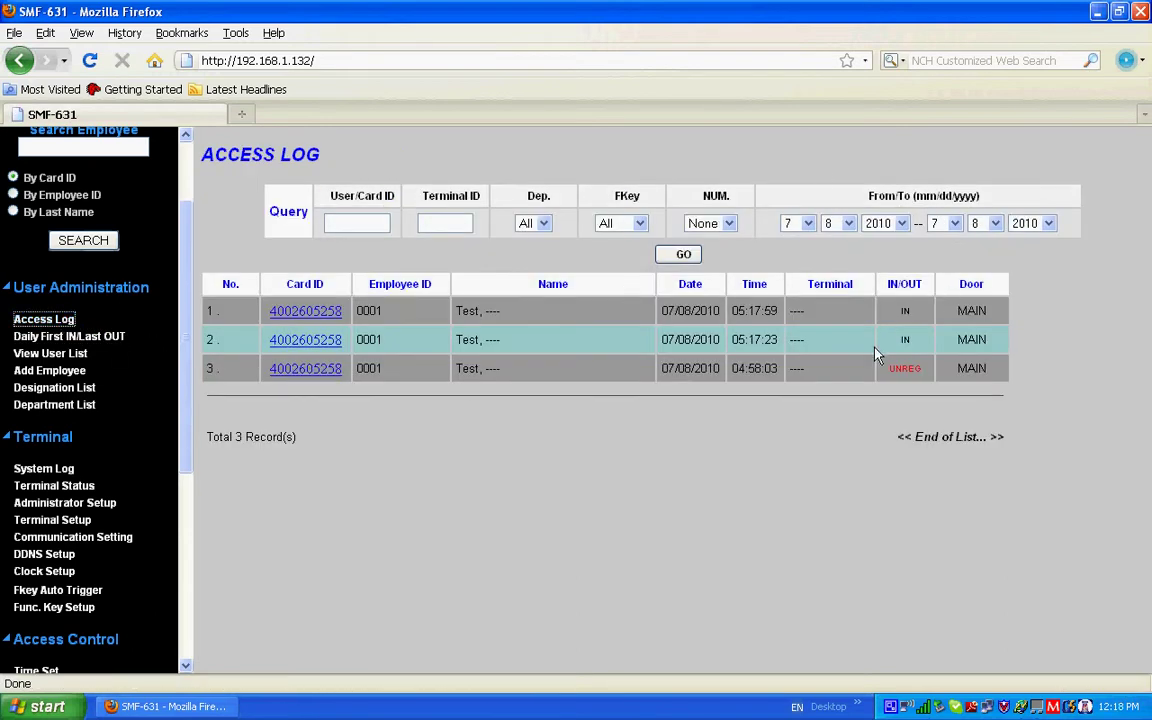
pyautogui.click(73, 340)
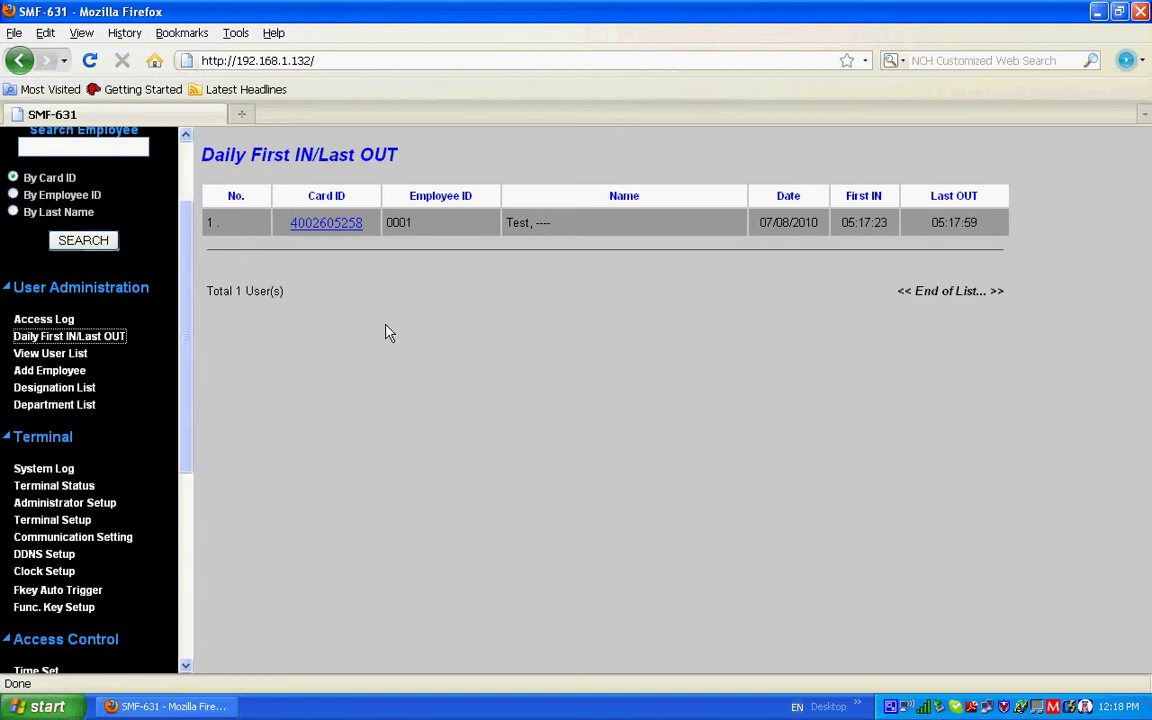
# Step: Glance at the blank Add Employee form, and add the designation "Mr" to the Designation List
pyautogui.moveTo(188, 432); pyautogui.dragTo(186, 446)
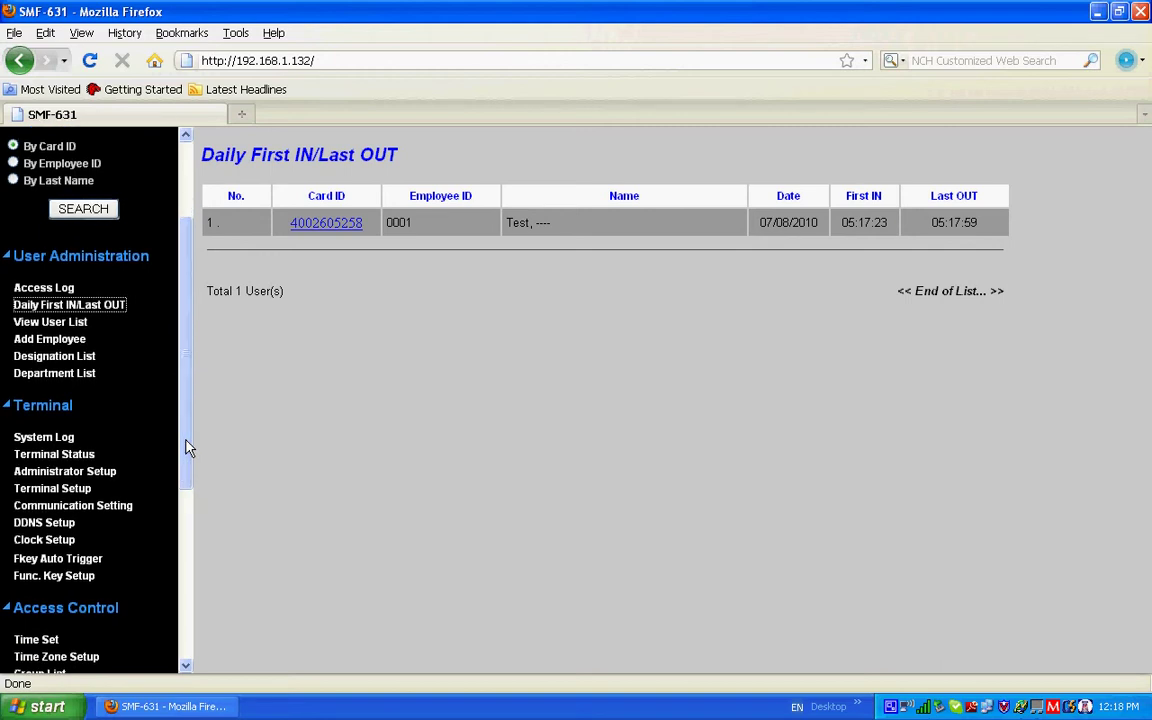
pyautogui.click(72, 342)
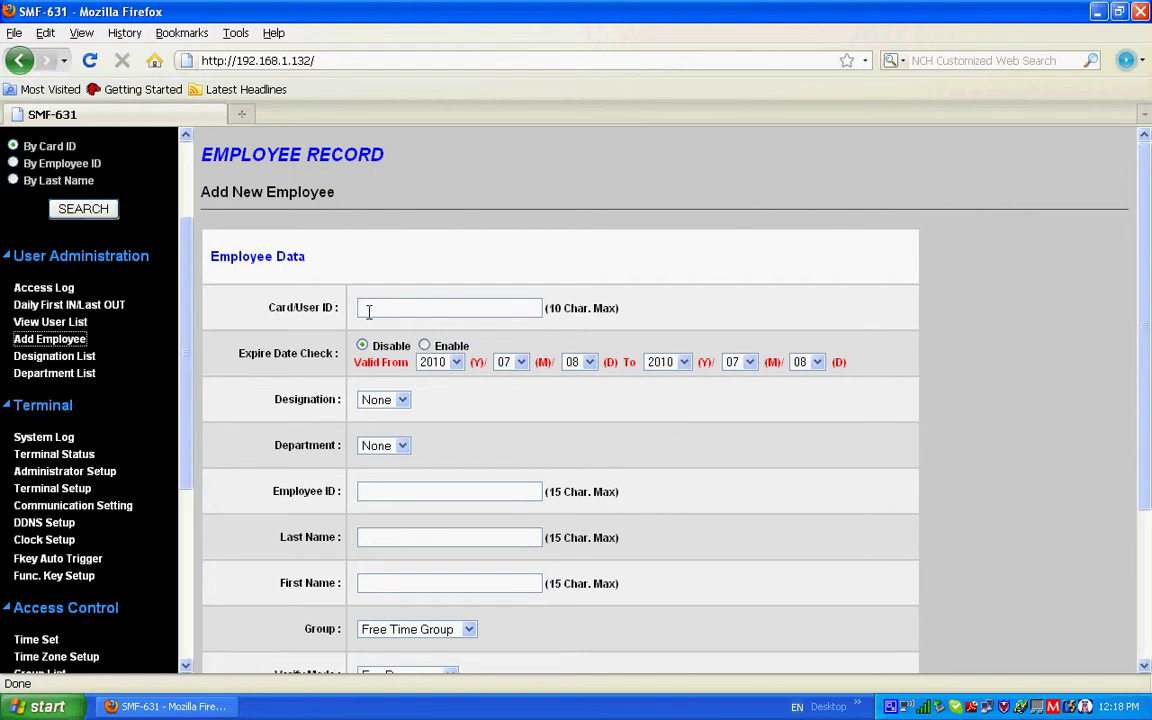
pyautogui.click(80, 360)
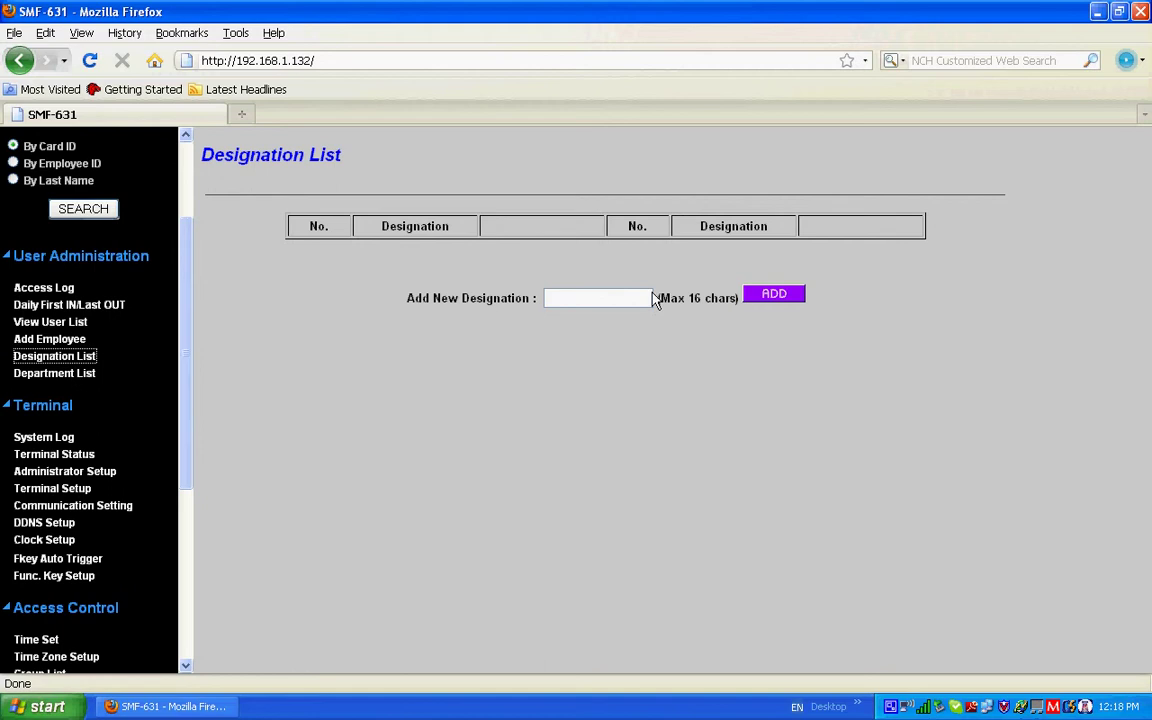
pyautogui.click(595, 297)
pyautogui.write('Mr')
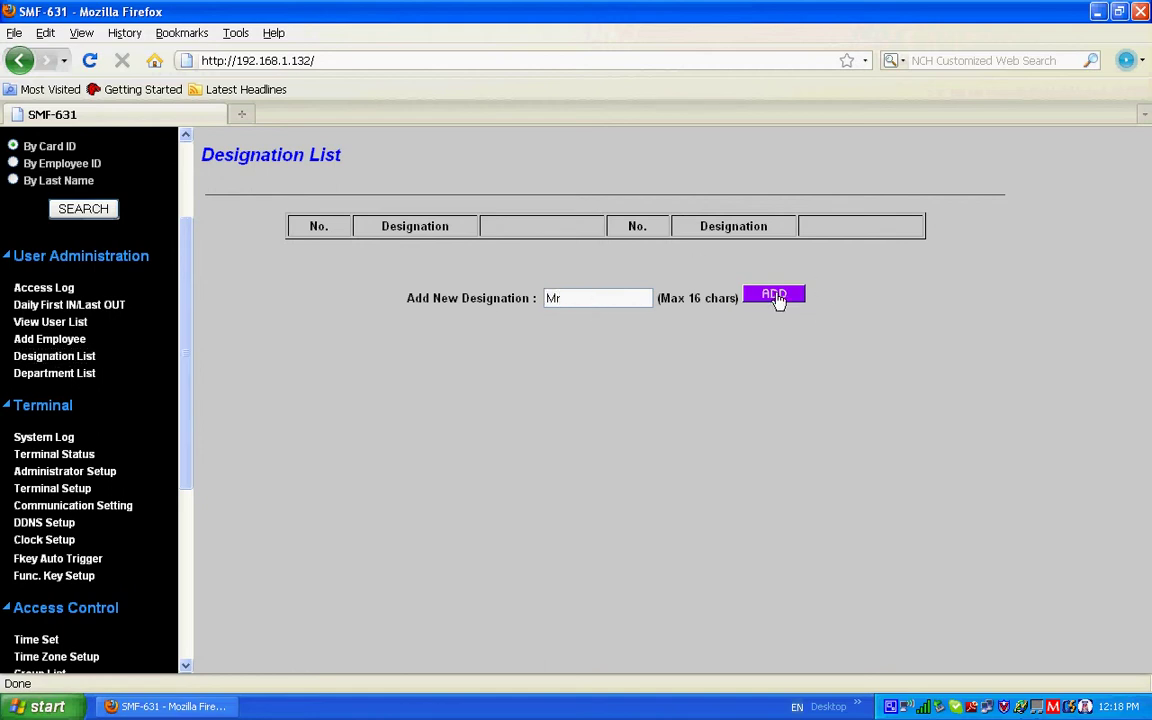
pyautogui.click(775, 297)
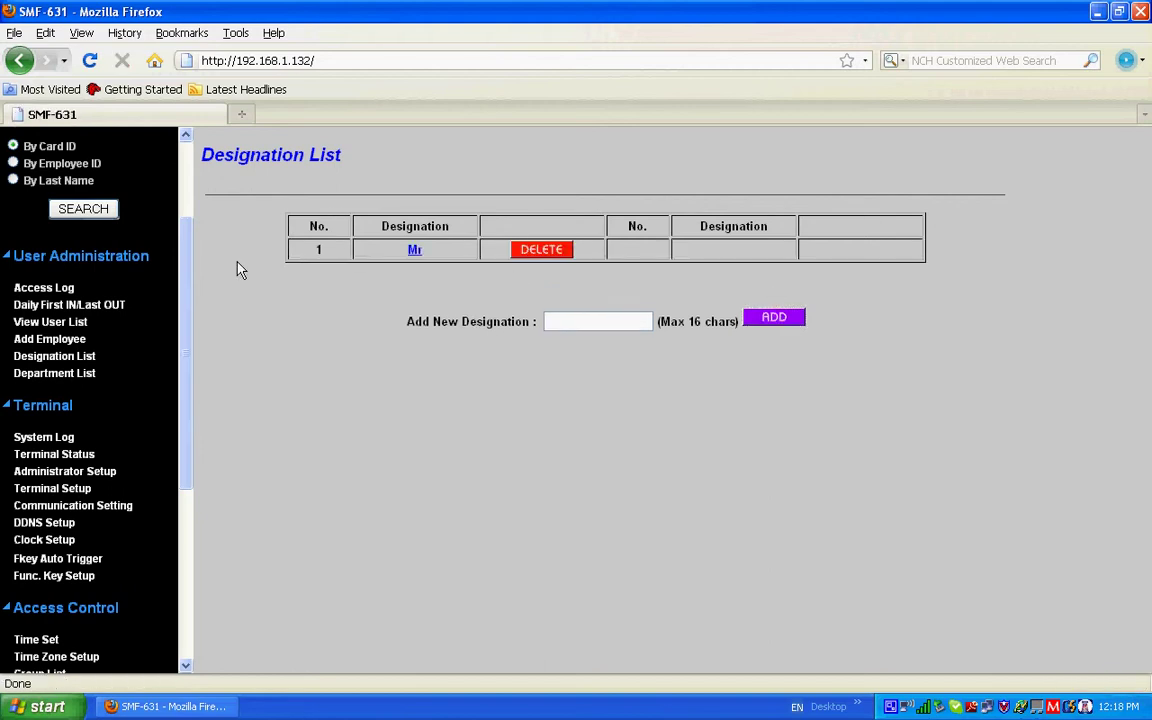
# Step: Add a new department named "Technical" to the Department List
pyautogui.click(80, 374)
pyautogui.click(583, 297)
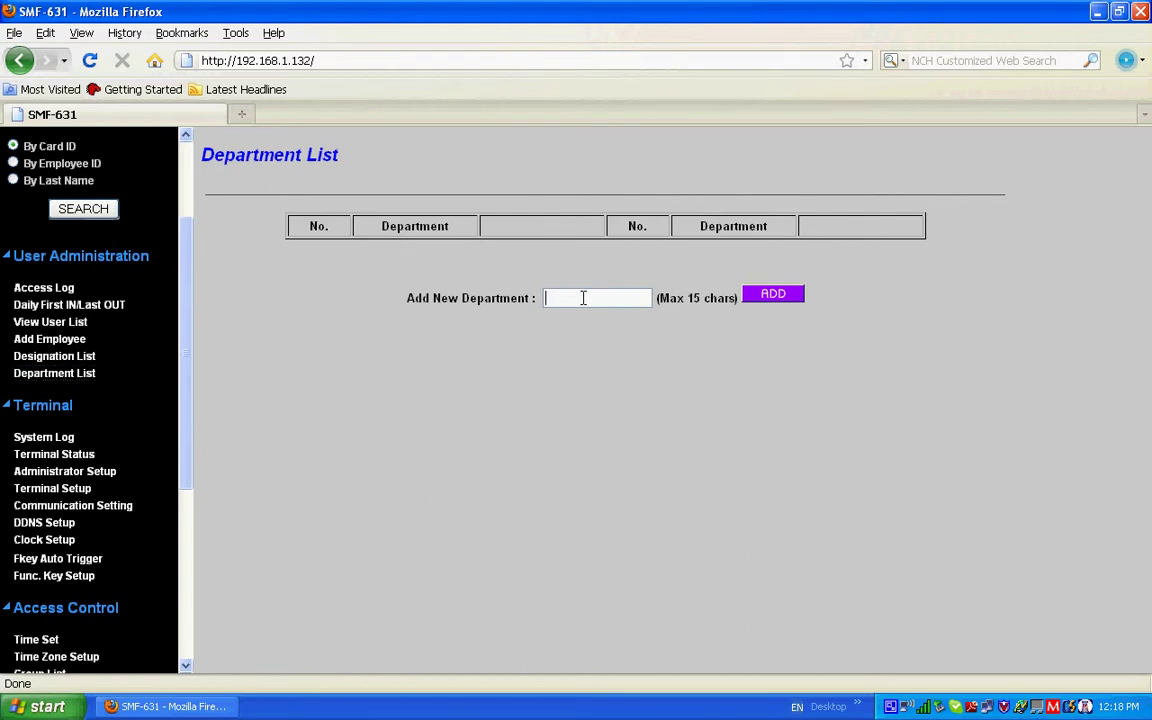
pyautogui.write('Technical')
pyautogui.click(777, 296)
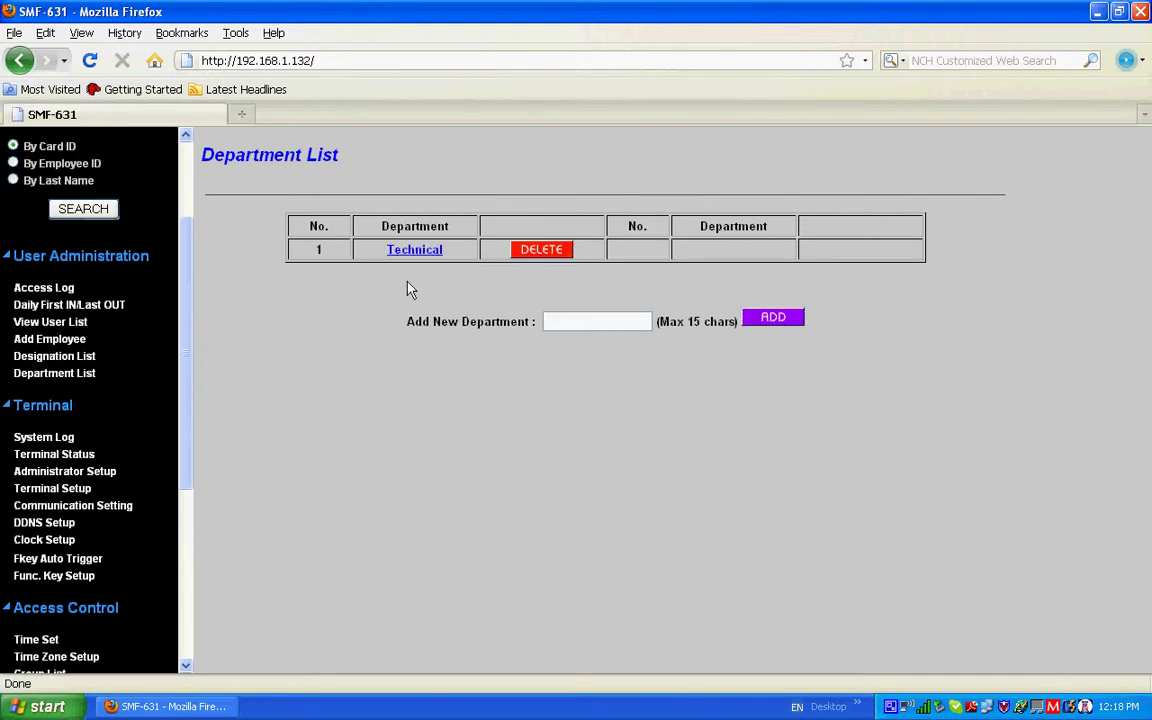
# Step: Review all settings in the Terminal Setup configuration and save it
pyautogui.moveTo(183, 450); pyautogui.dragTo(183, 481)
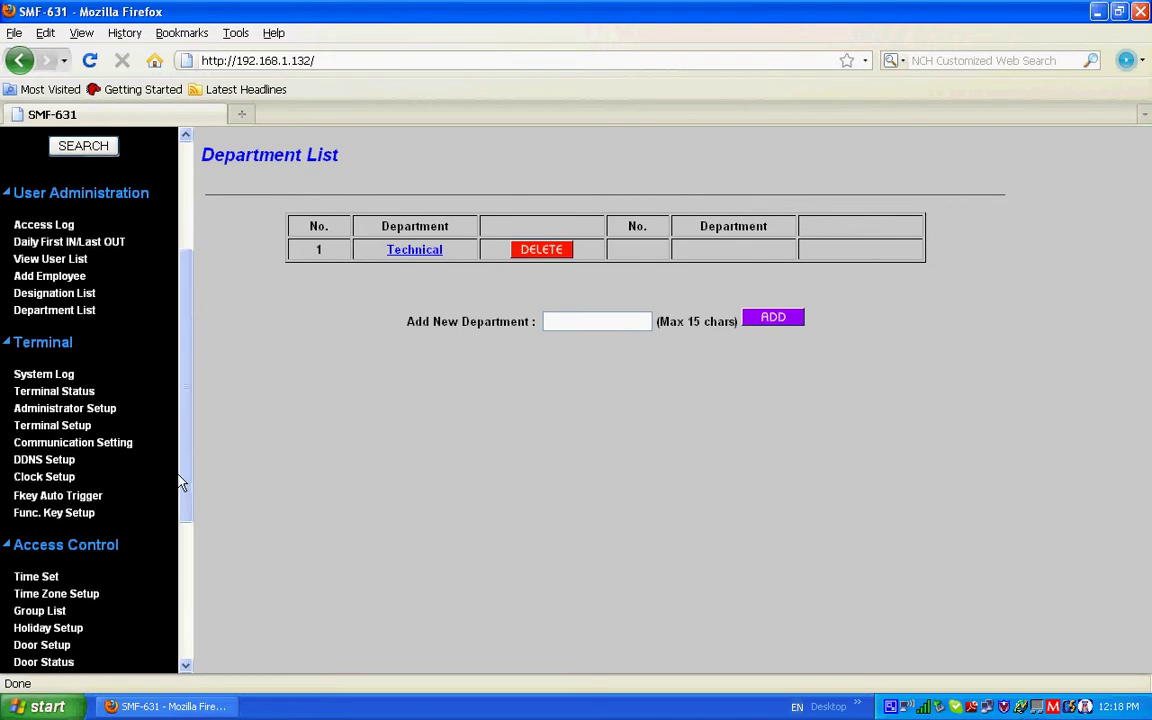
pyautogui.click(57, 426)
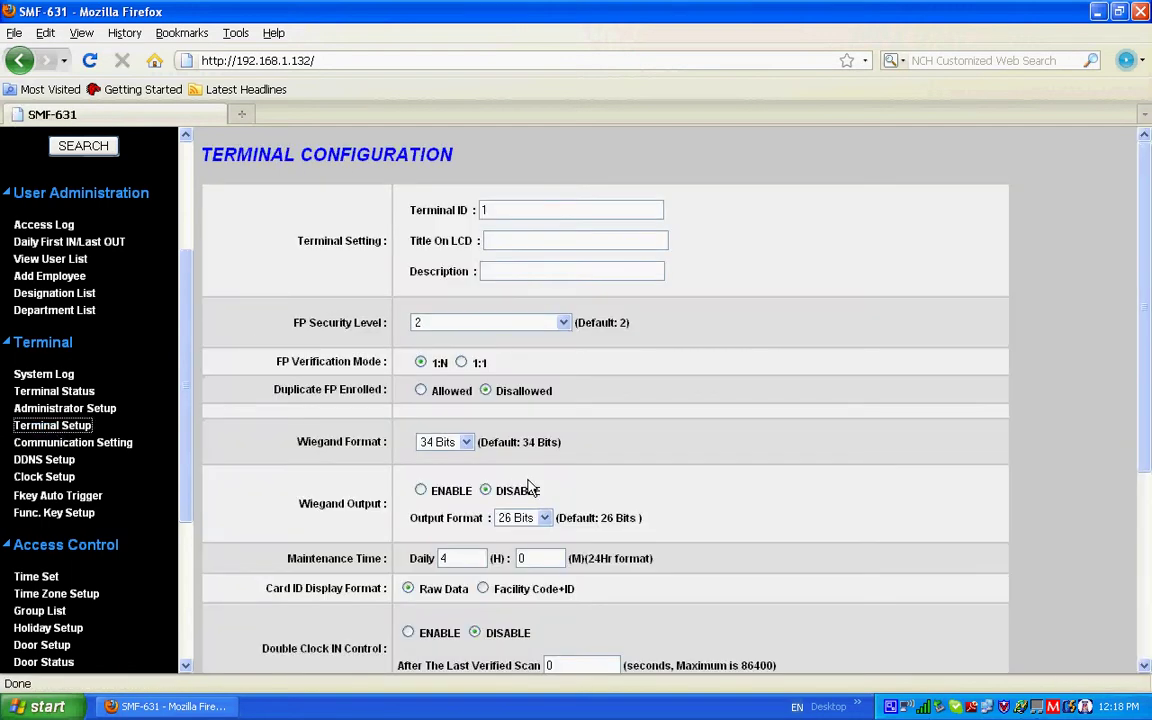
pyautogui.moveTo(1148, 228)
pyautogui.mouseDown()
pyautogui.moveTo(1140, 512)
pyautogui.moveTo(1135, 247)
pyautogui.mouseUp()
pyautogui.moveTo(1146, 458); pyautogui.dragTo(1113, 599)
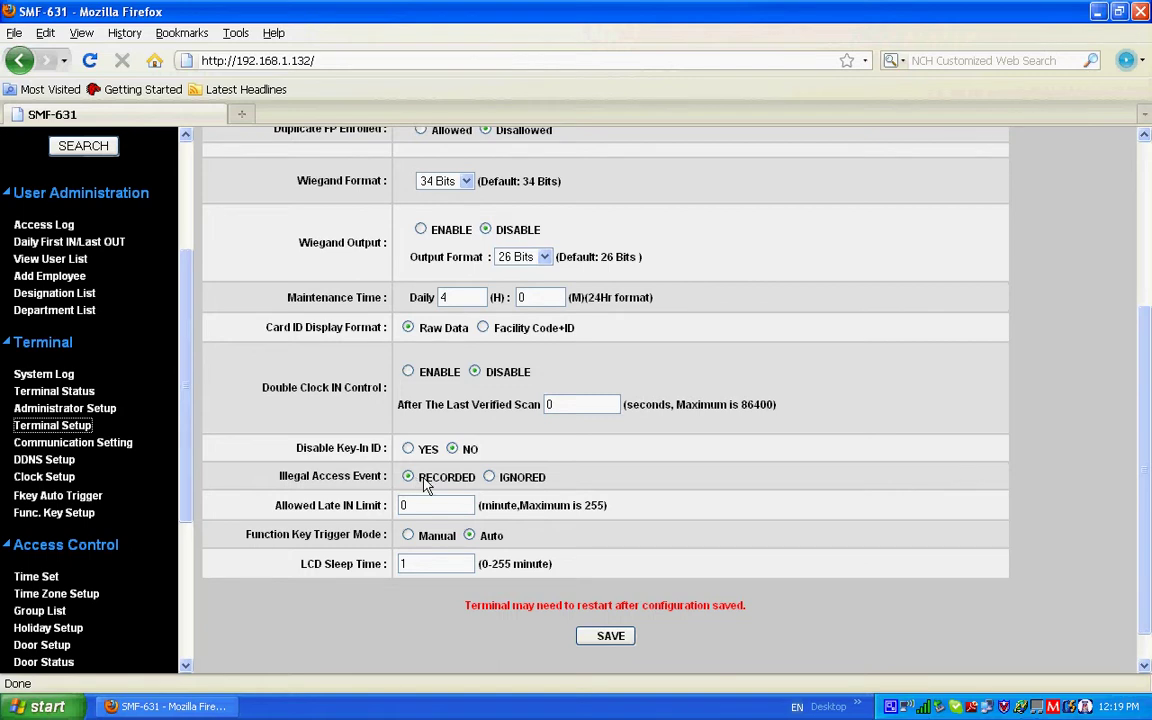
pyautogui.click(604, 643)
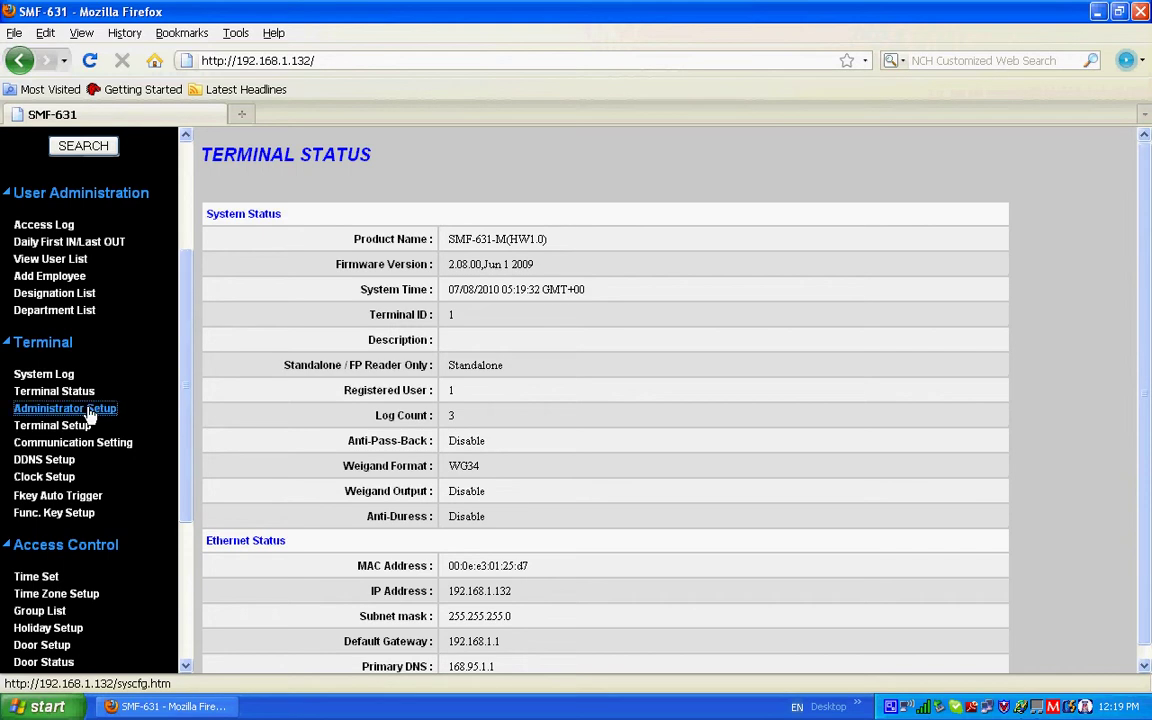
# Step: Examine the Administrator Setup logon settings and select the first Assign Administrator ID value
pyautogui.click(90, 411)
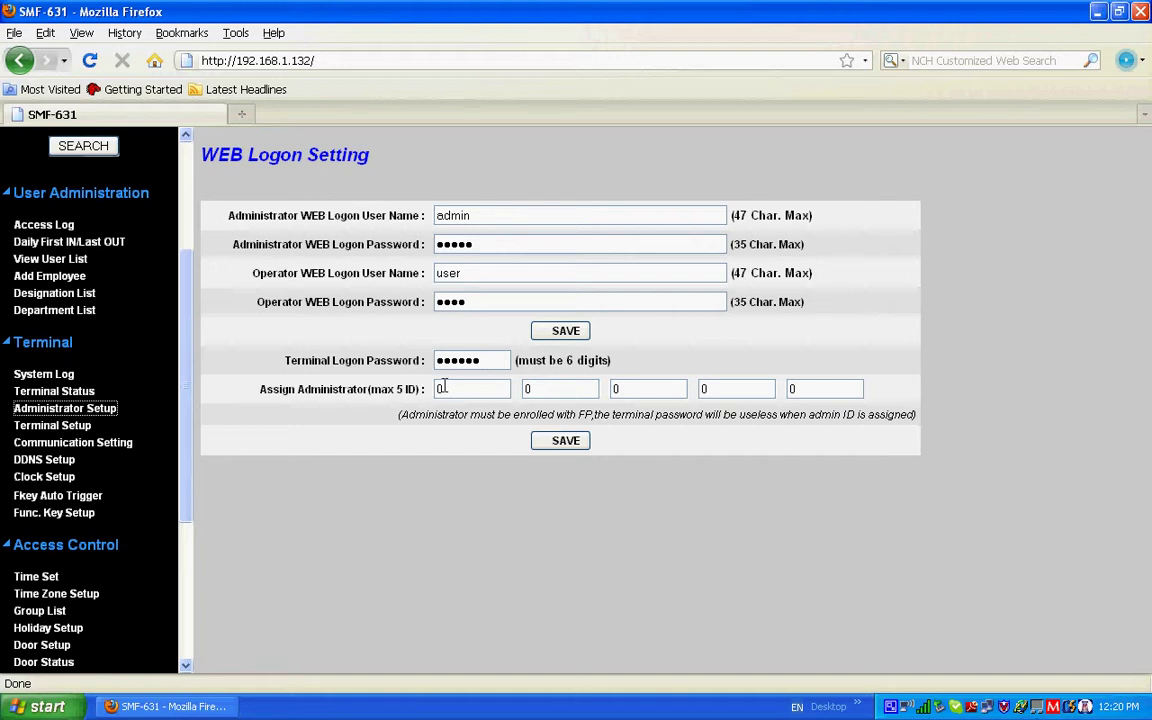
pyautogui.moveTo(443, 388); pyautogui.dragTo(434, 388)
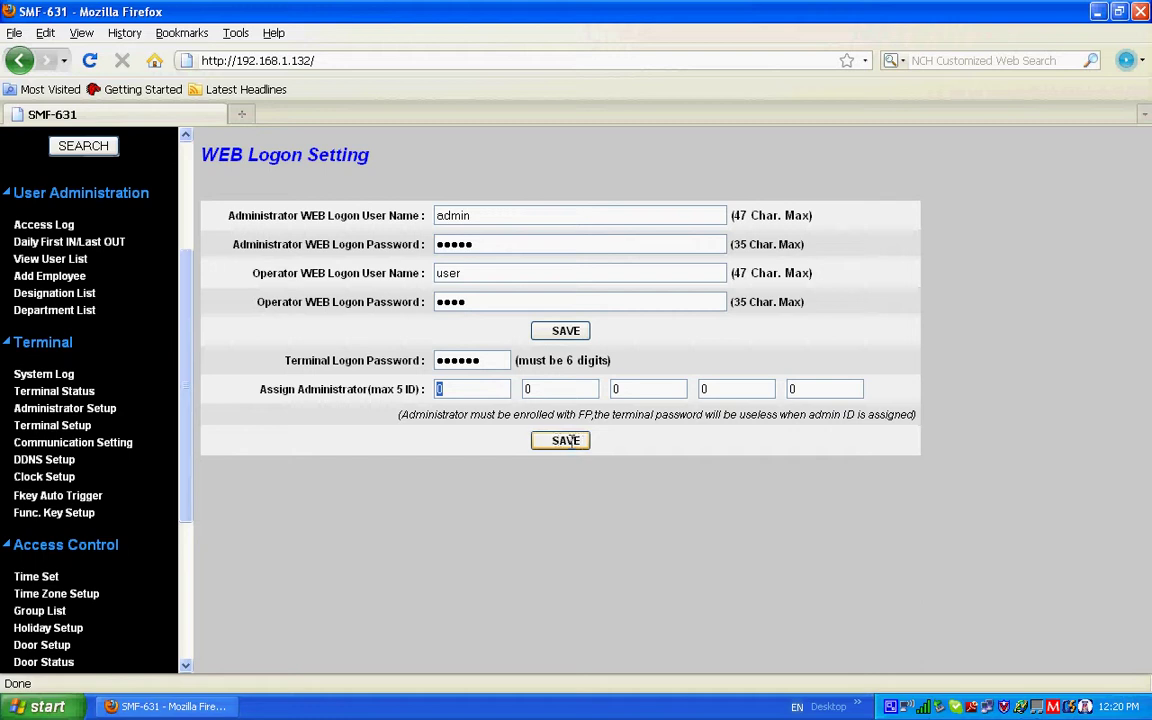
# Step: Set the system clock's time zone to (GMT+08:00) Singapore, Taiwan, Malaysia, Russia and save it
pyautogui.click(55, 477)
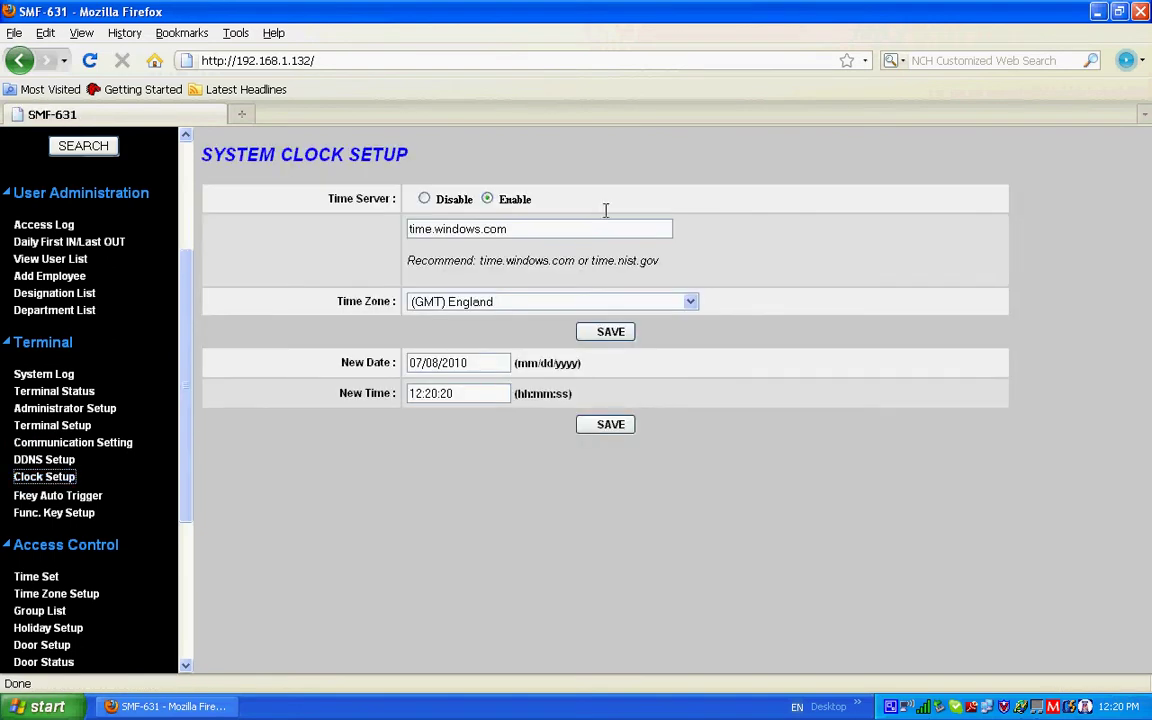
pyautogui.click(690, 301)
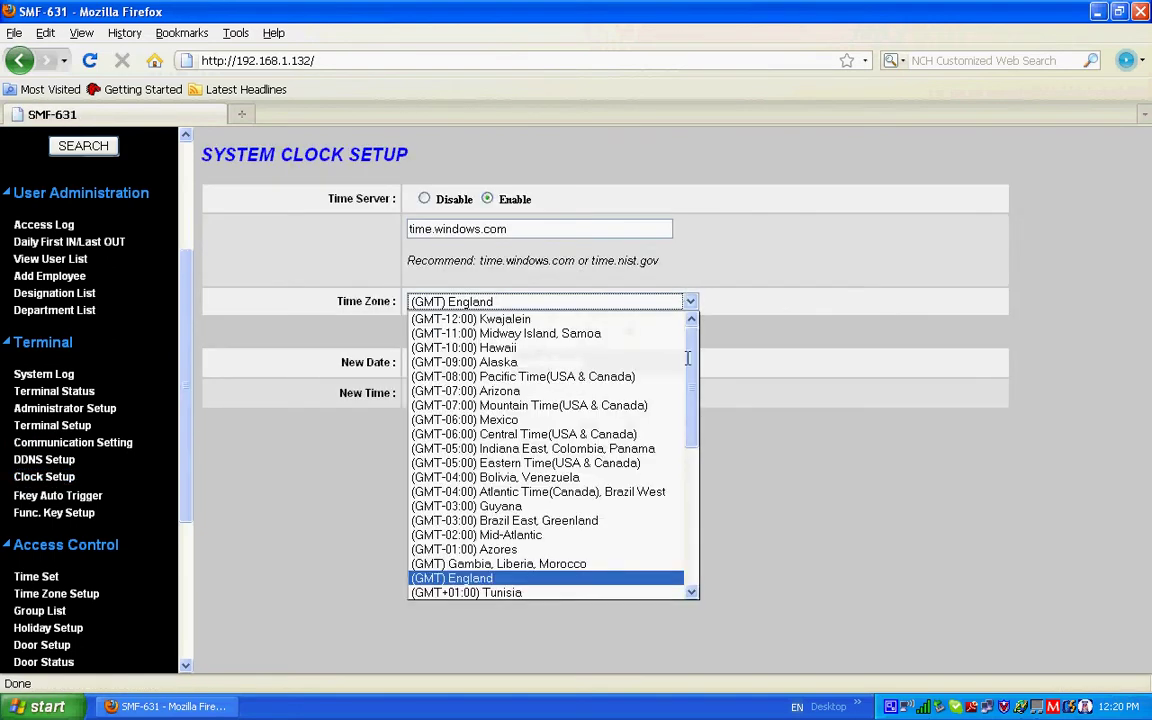
pyautogui.moveTo(689, 415); pyautogui.dragTo(687, 648)
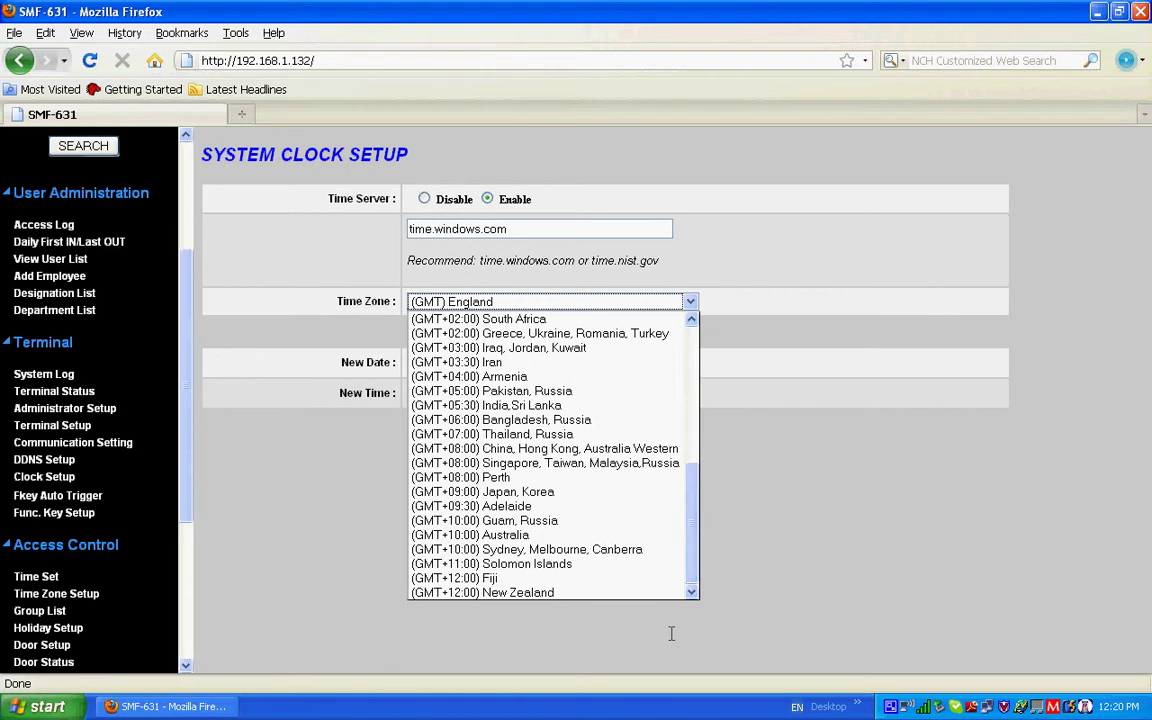
pyautogui.click(643, 463)
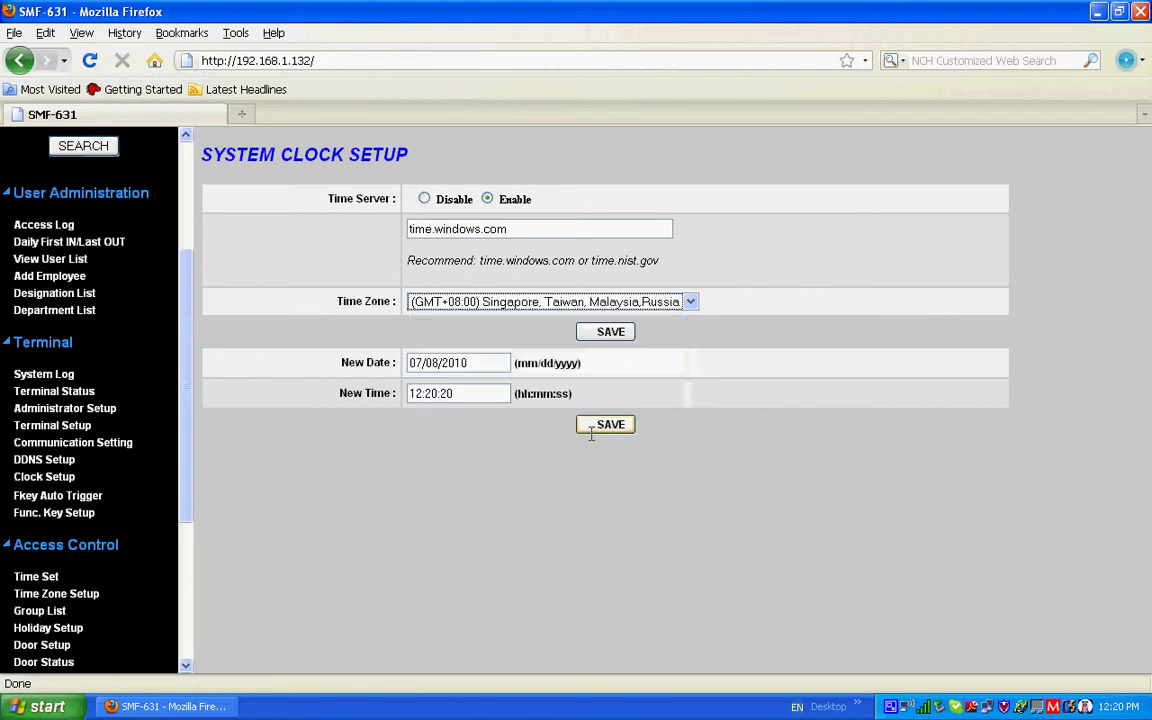
pyautogui.click(611, 331)
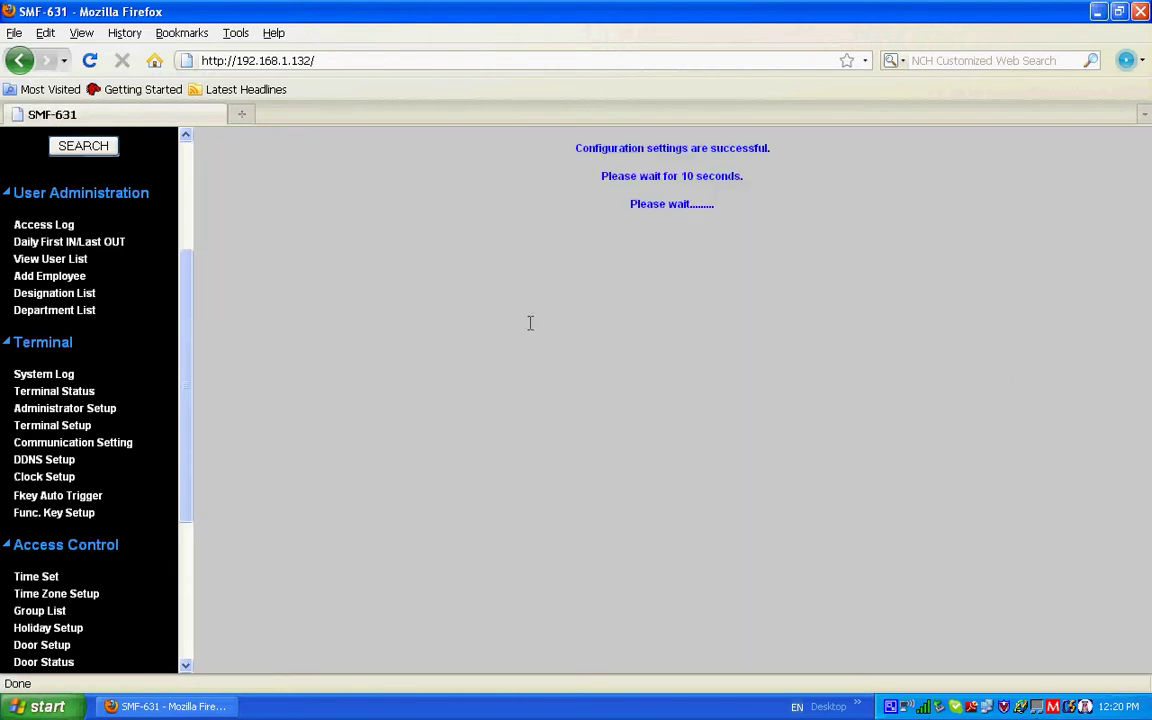
# Step: Define function key F1 as "Entry" in the Function Key Setup, leaving its number at None
pyautogui.scroll(-3, 181, 450)
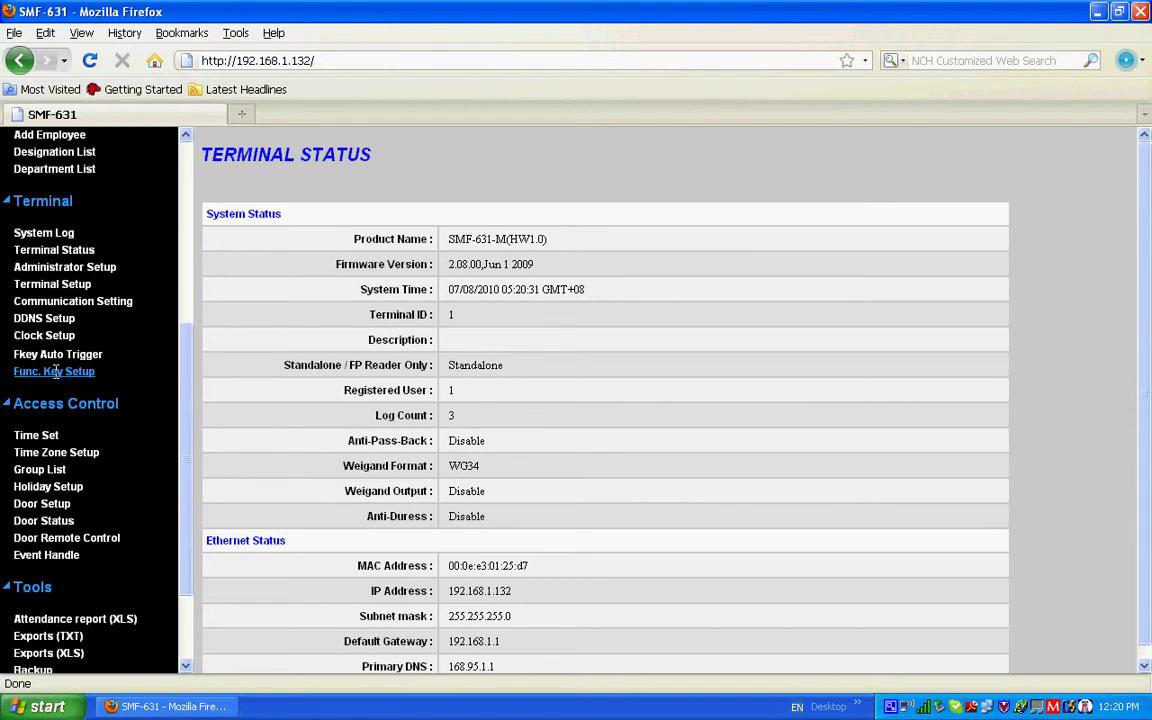
pyautogui.click(55, 372)
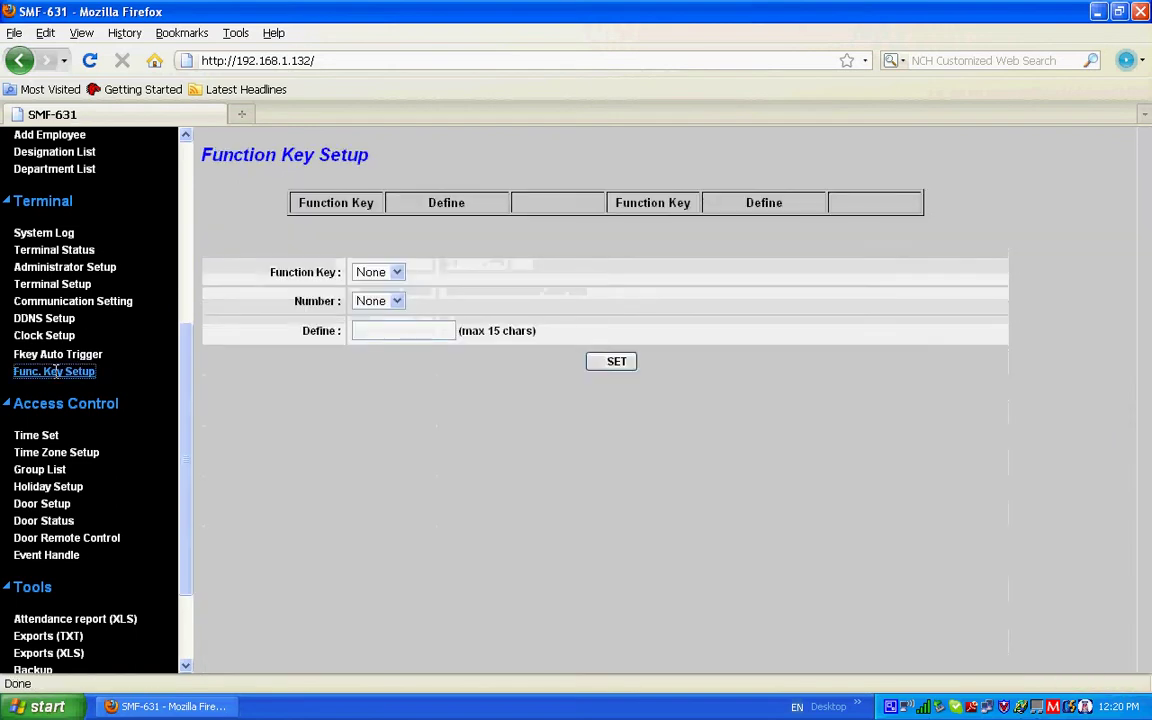
pyautogui.click(396, 272)
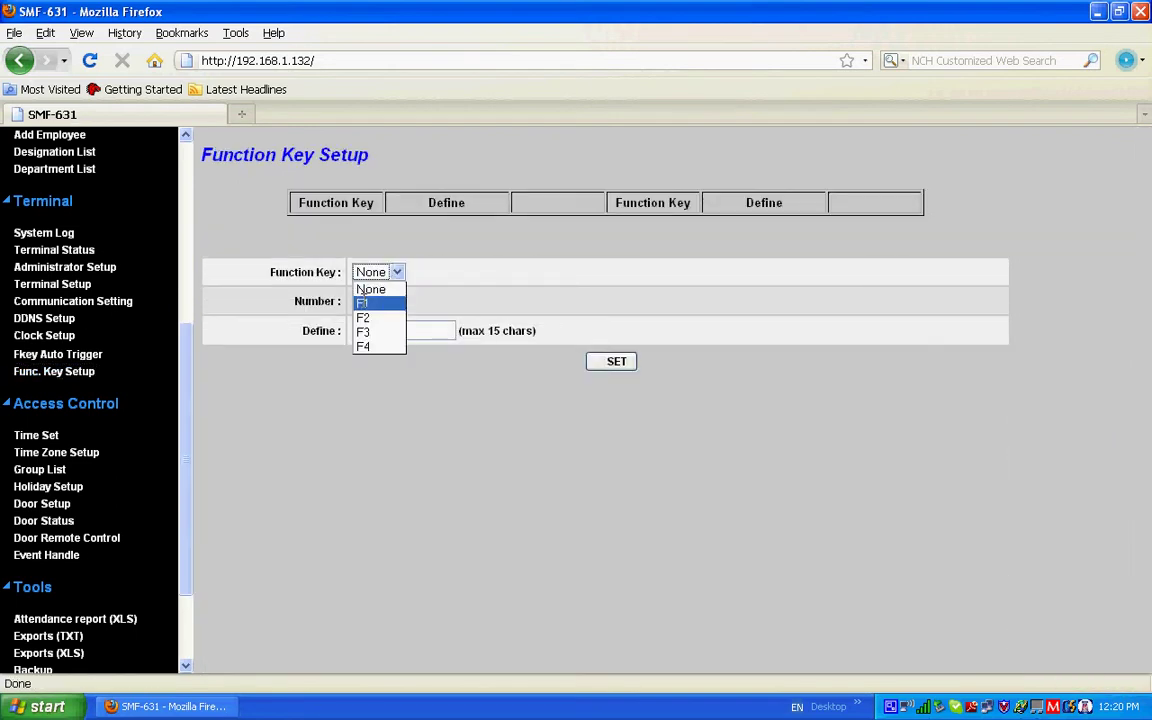
pyautogui.click(362, 302)
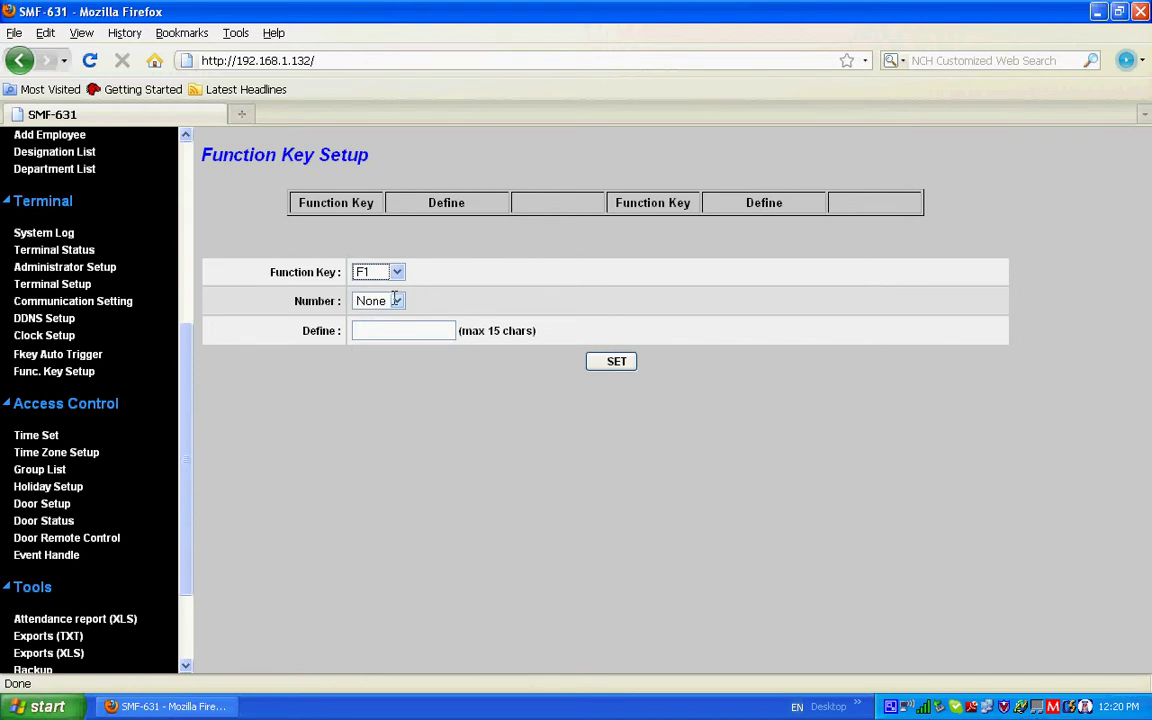
pyautogui.click(395, 300)
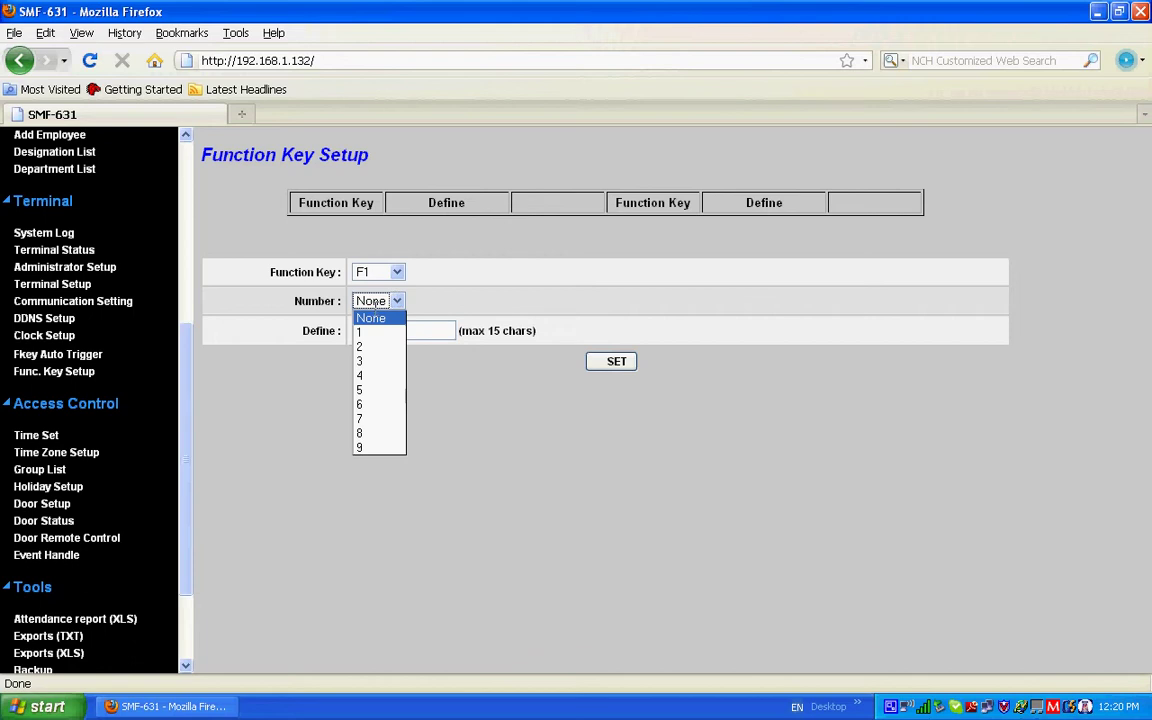
pyautogui.click(370, 318)
pyautogui.click(363, 333)
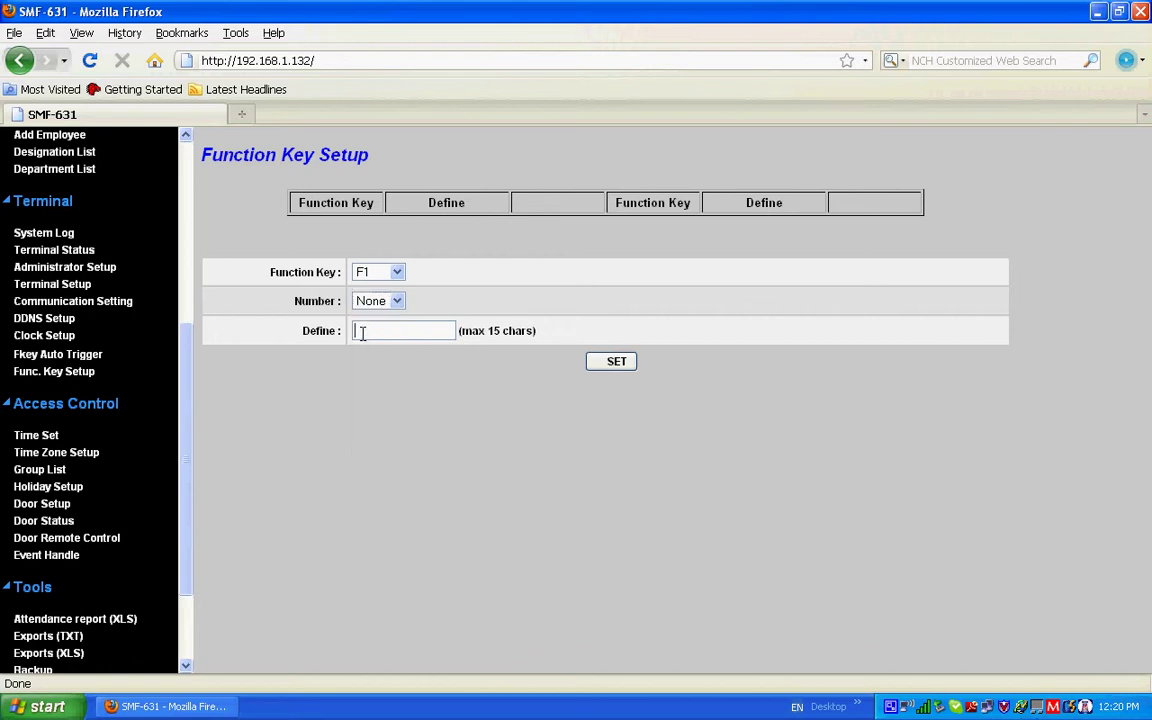
pyautogui.write('Entry')
pyautogui.click(612, 358)
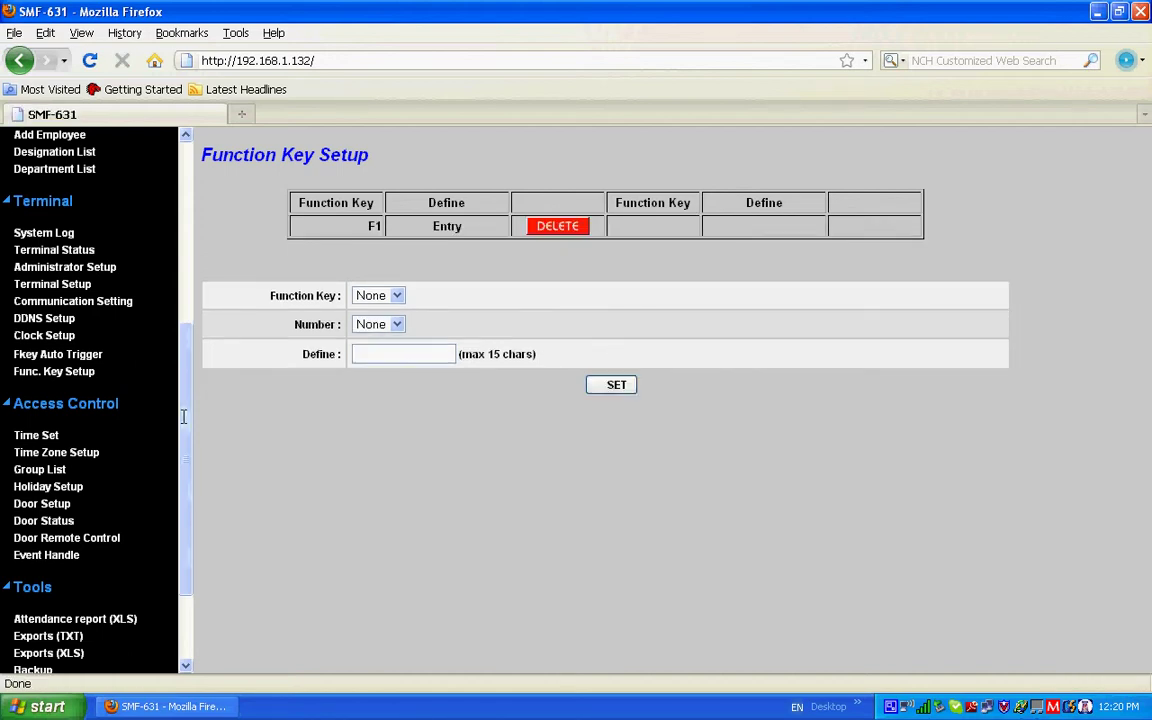
# Step: Add an Fkey Auto Trigger for function key F1 with IN time 09:00 and OUT time 06:00
pyautogui.click(75, 356)
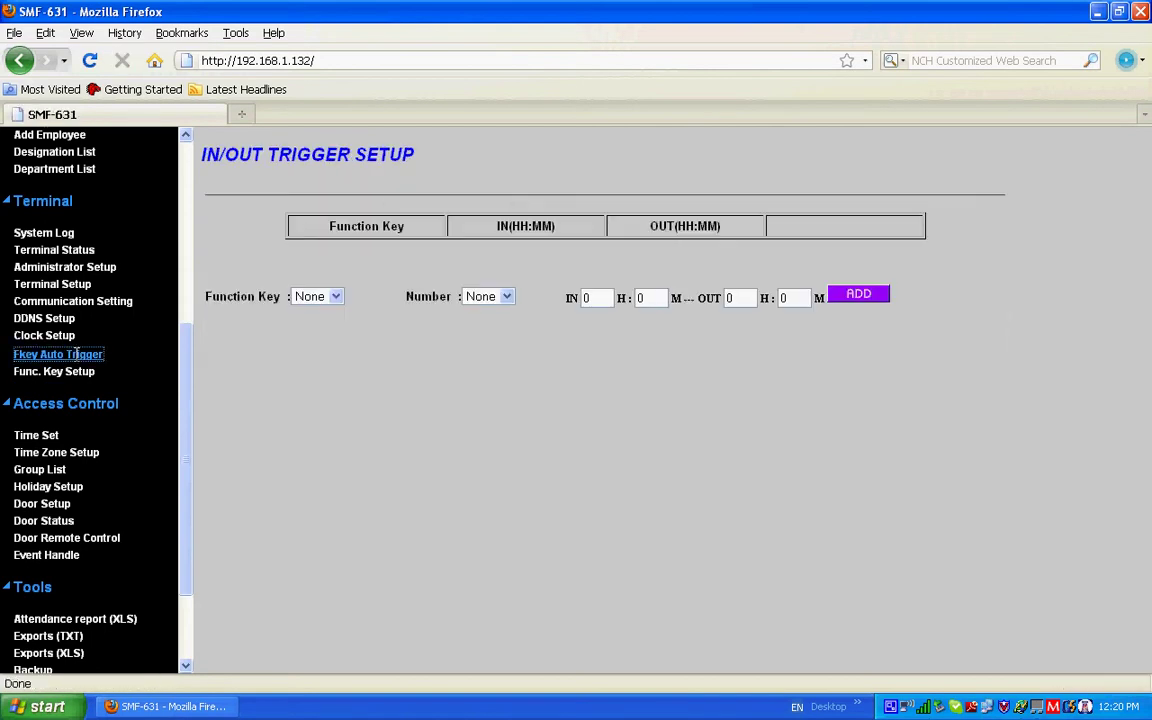
pyautogui.click(335, 296)
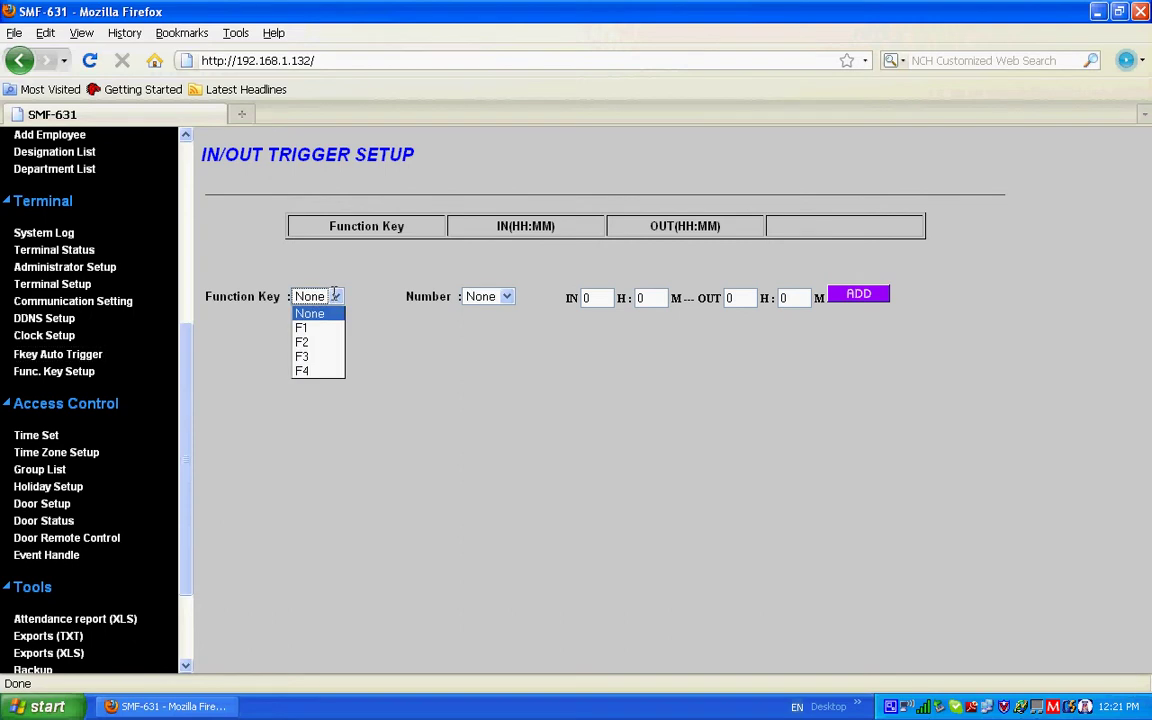
pyautogui.click(312, 330)
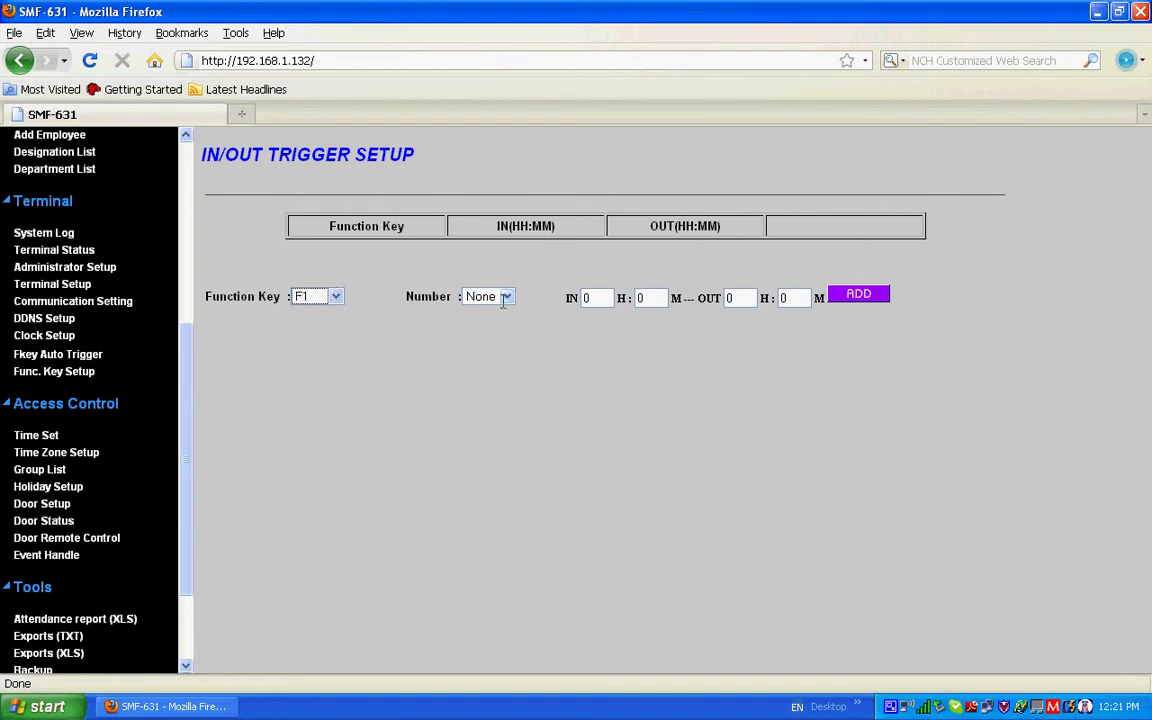
pyautogui.doubleClick(585, 297)
pyautogui.write('09')
pyautogui.write('6')
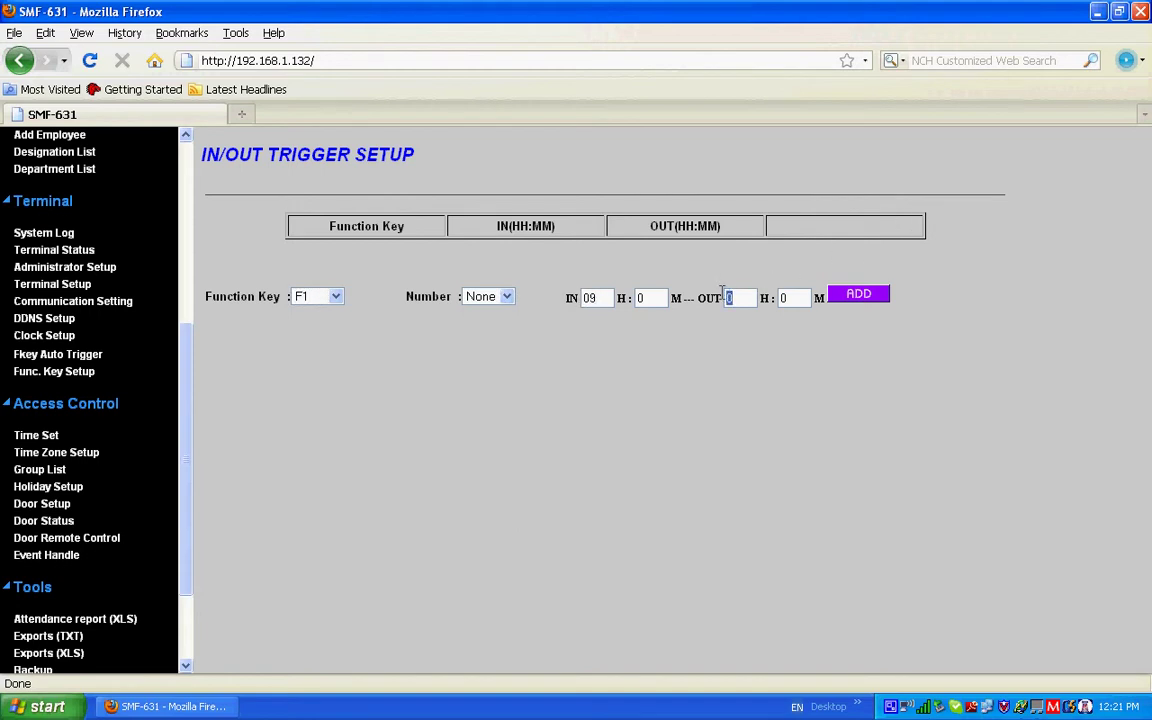
pyautogui.click(858, 294)
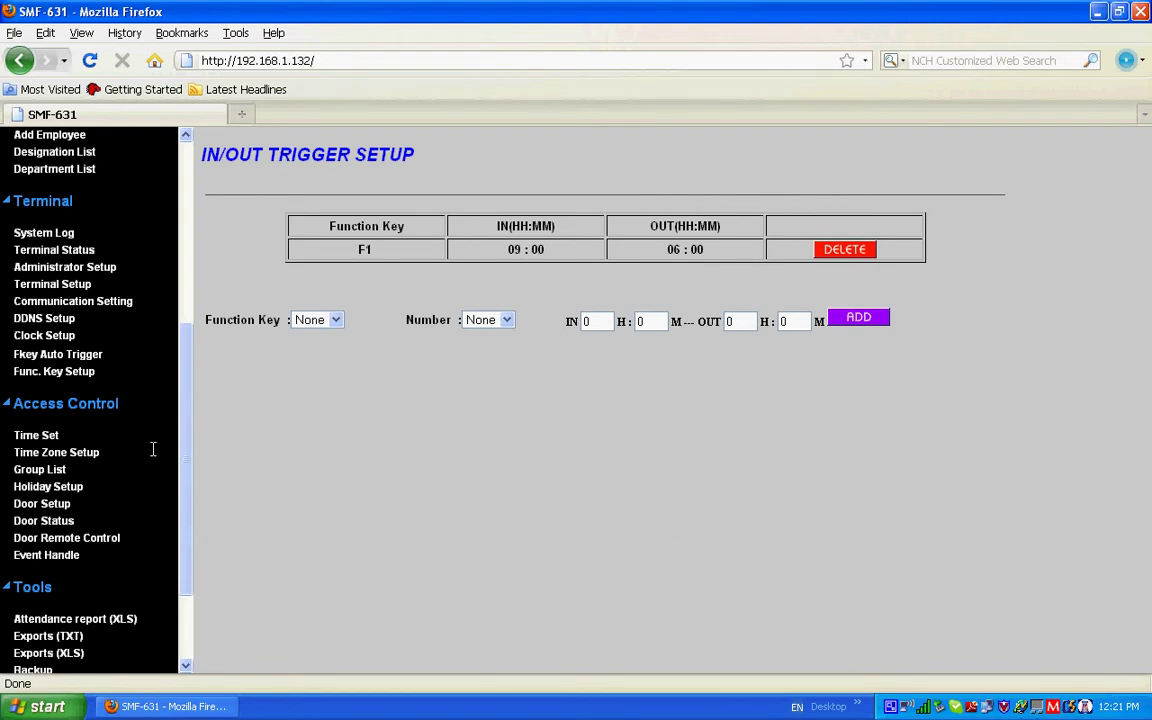
# Step: Create access control time set 002 running from 09:00 to 17:00
pyautogui.click(28, 432)
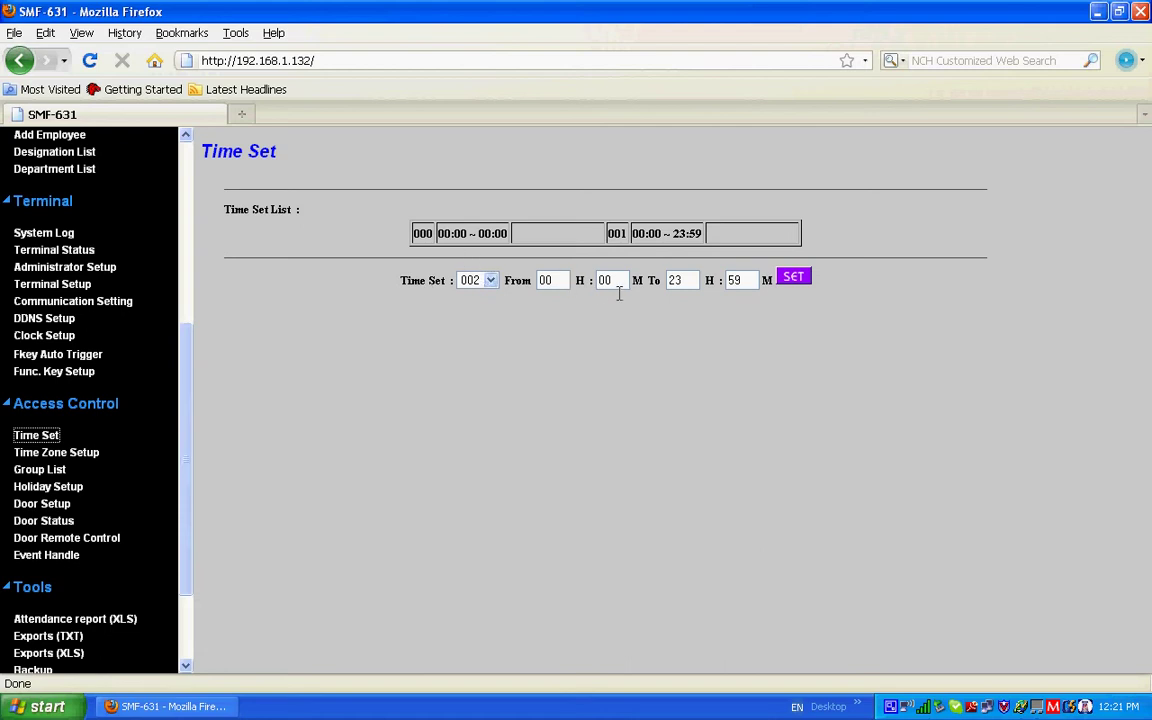
pyautogui.moveTo(557, 279); pyautogui.dragTo(533, 279)
pyautogui.write('09')
pyautogui.moveTo(685, 279); pyautogui.dragTo(666, 270)
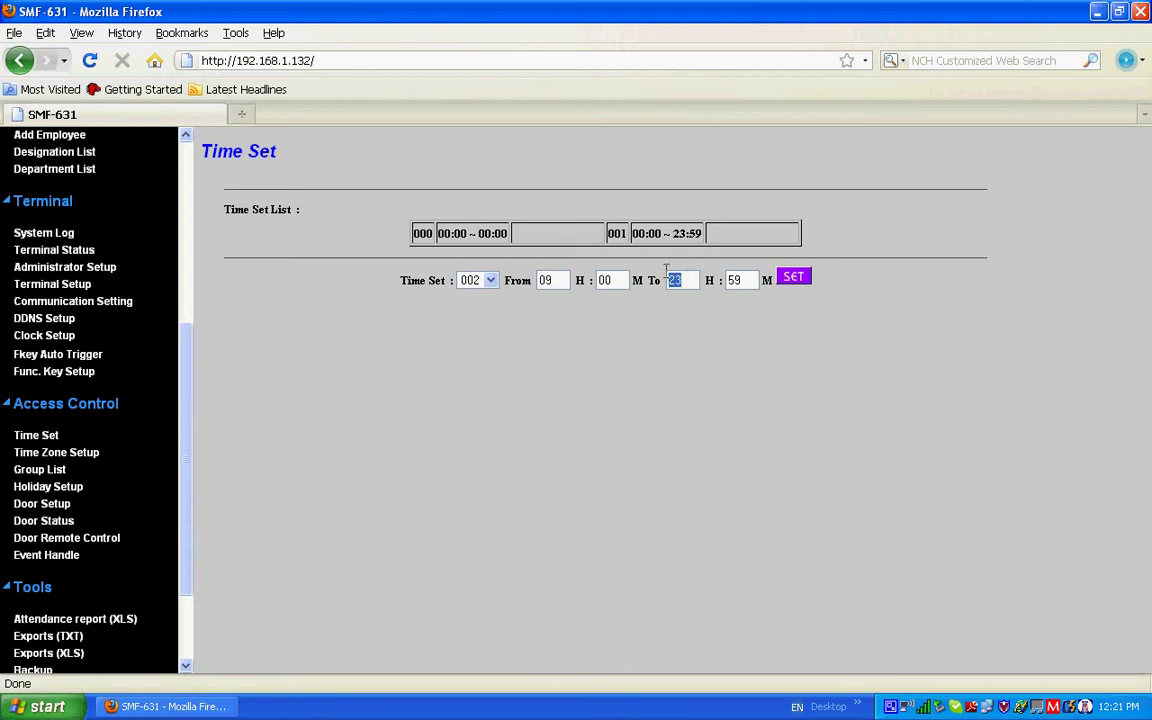
pyautogui.write('17')
pyautogui.doubleClick(742, 279)
pyautogui.write('00')
pyautogui.click(792, 277)
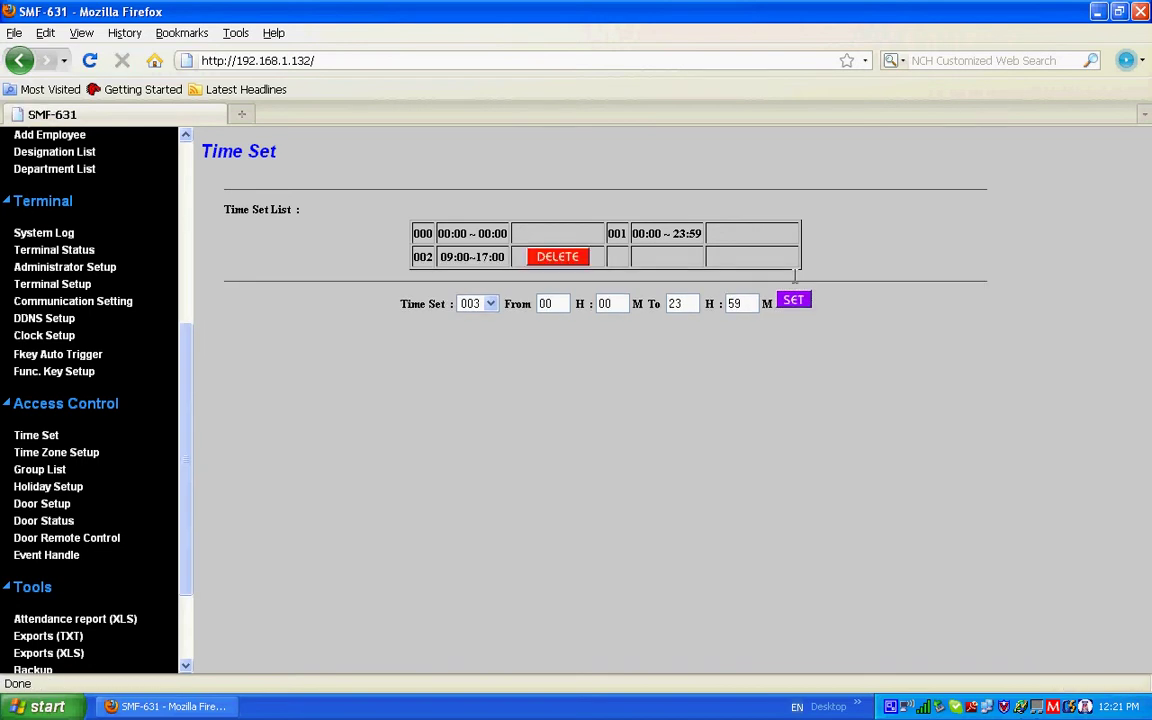
# Step: Create time zone 002 named "working hours" with time set 002 (09:00 ~ 17:00) for Monday and Tuesday, and save it
pyautogui.click(79, 455)
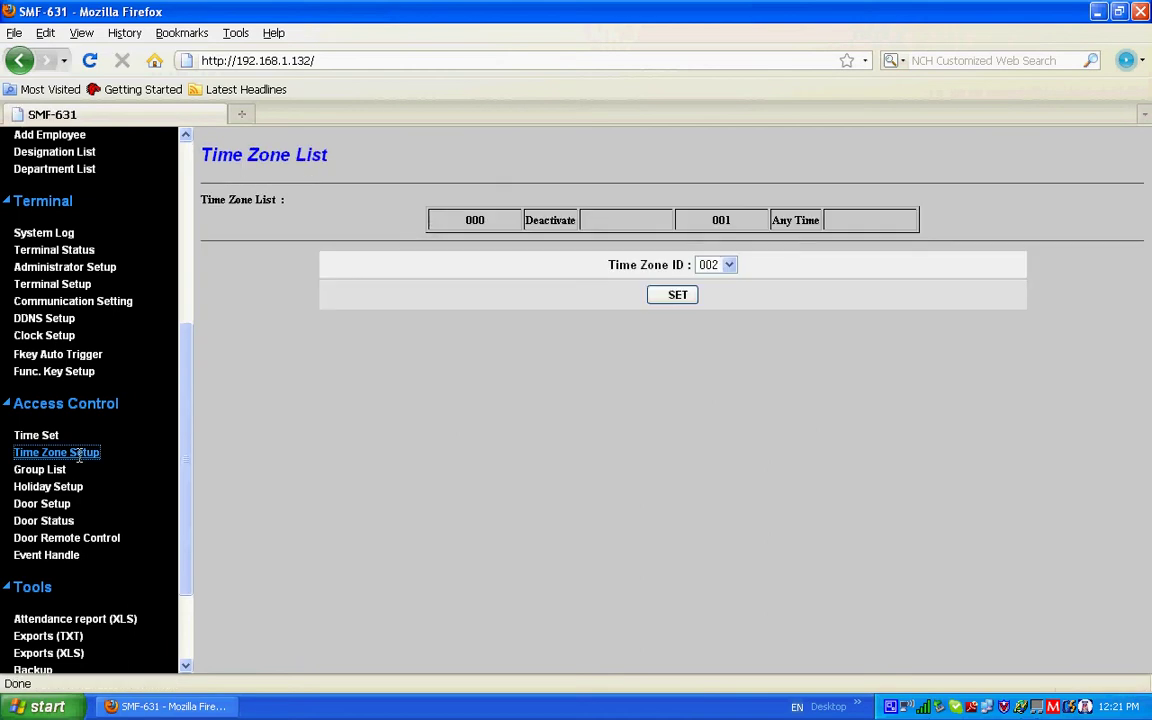
pyautogui.click(672, 293)
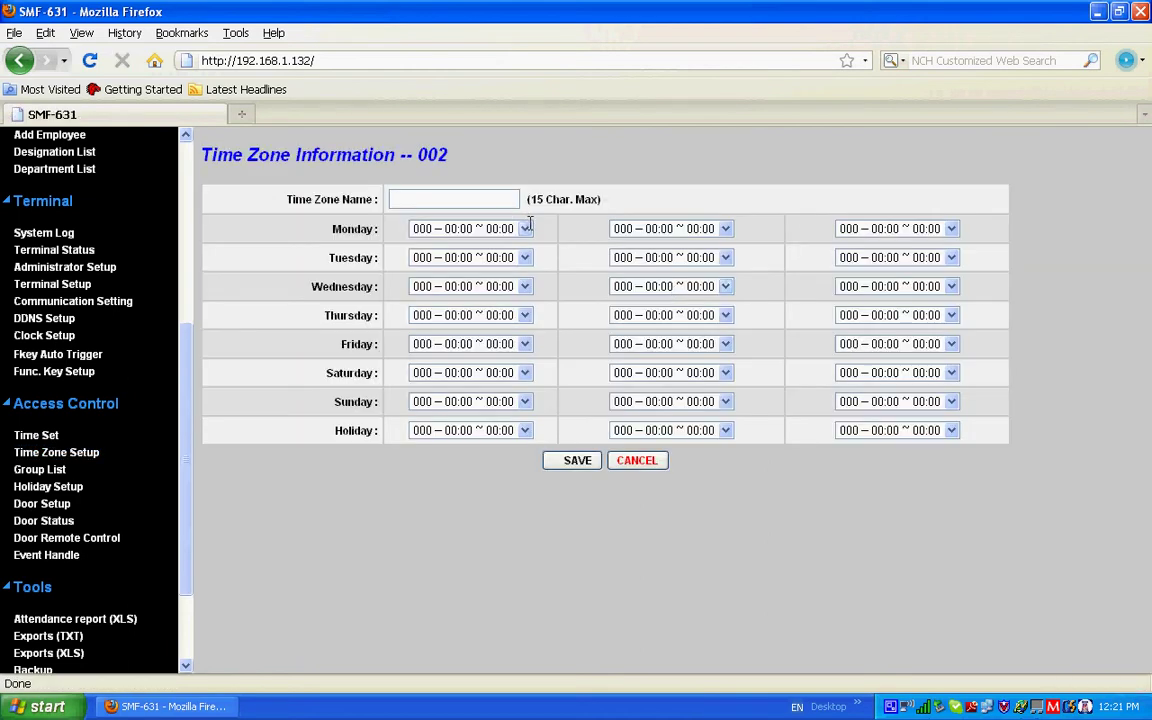
pyautogui.click(524, 229)
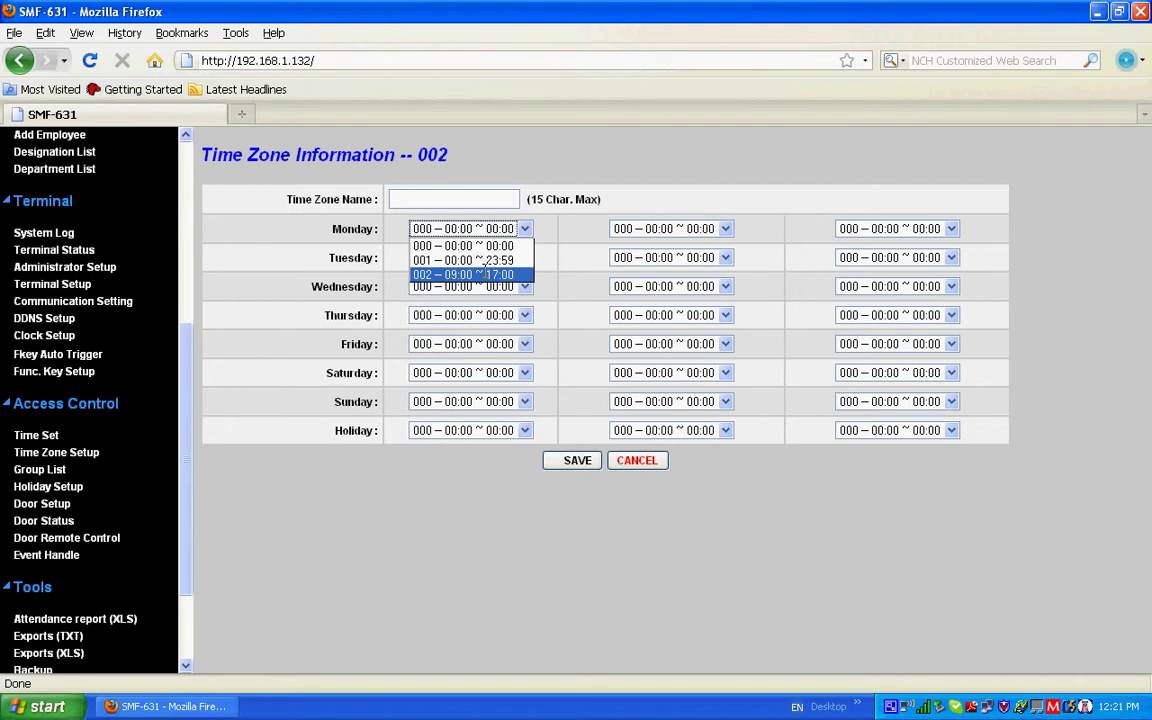
pyautogui.click(483, 272)
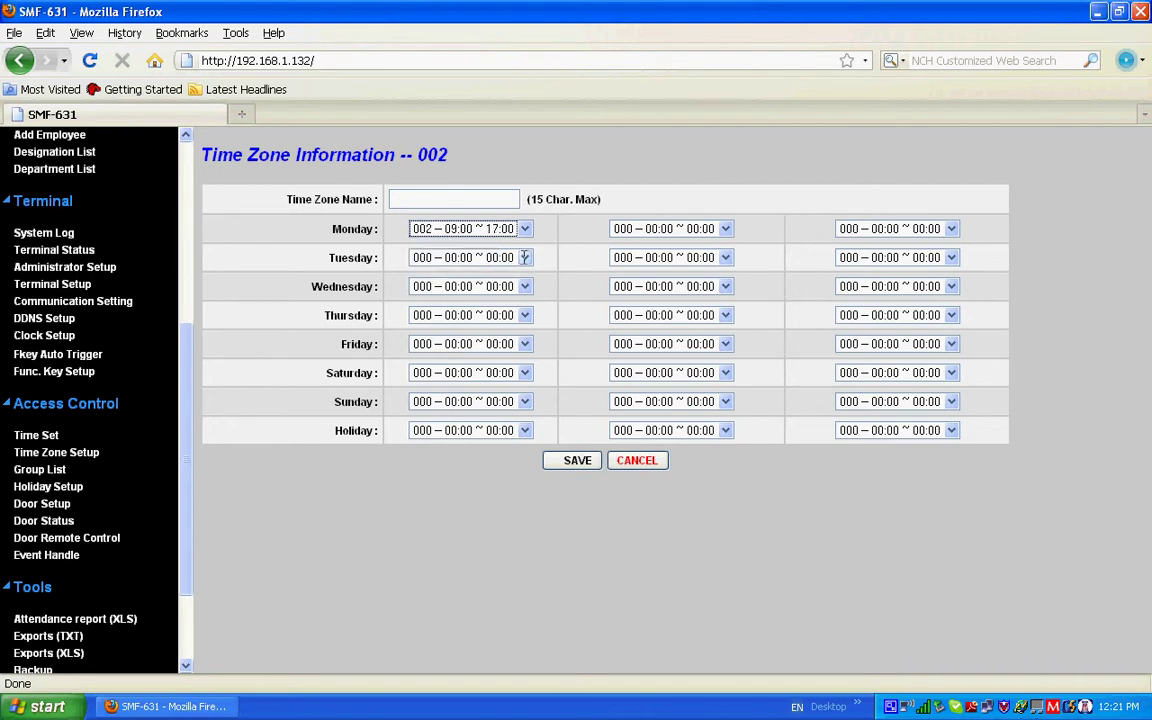
pyautogui.click(524, 257)
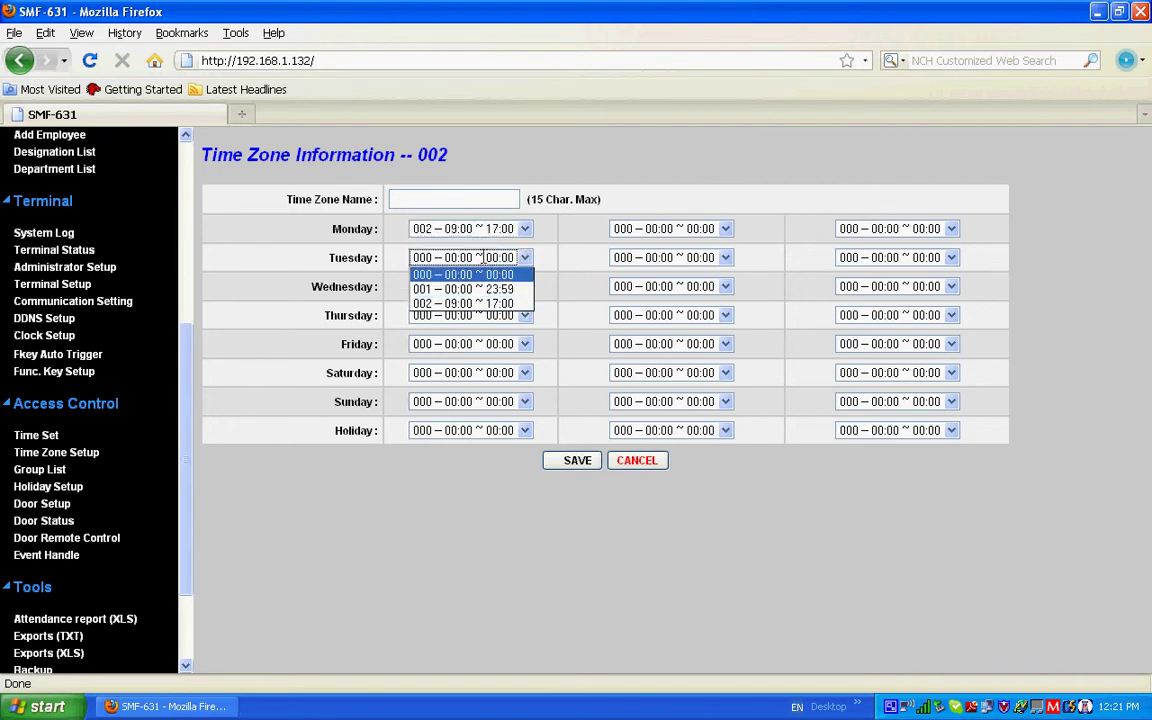
pyautogui.click(463, 301)
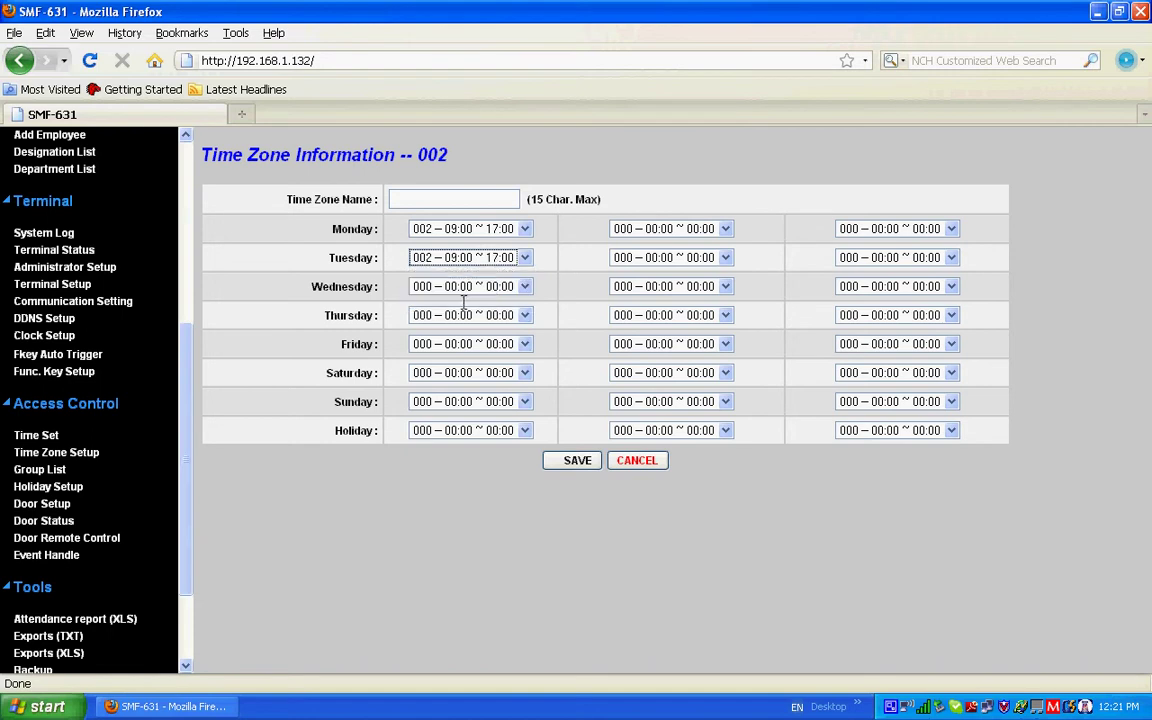
pyautogui.click(484, 200)
pyautogui.write('working hours')
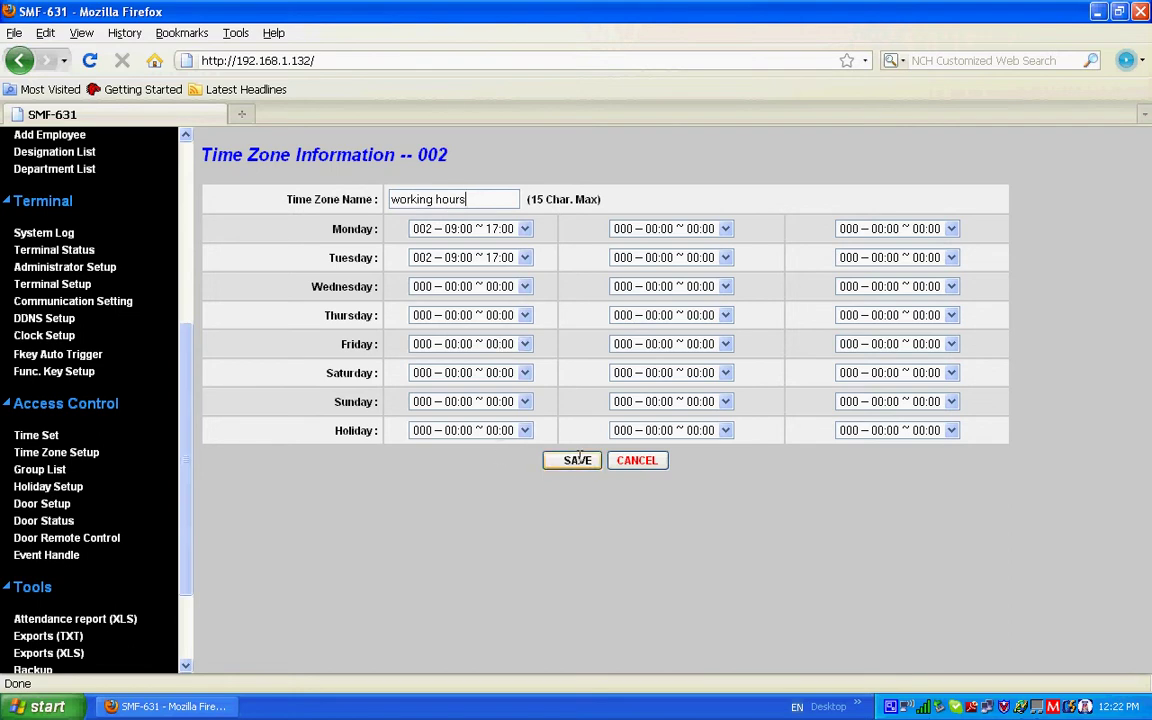
pyautogui.click(578, 460)
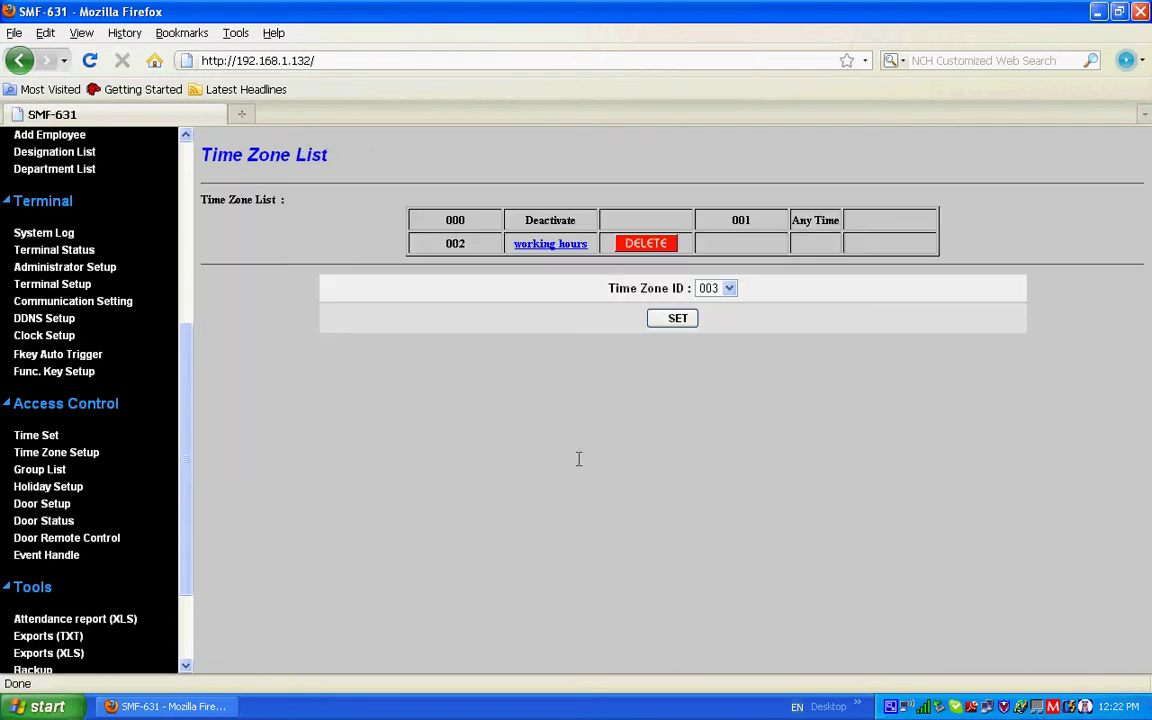
# Step: Create group 002 named "employee" with time zone 002 working hours and the Main door allowed, and save it
pyautogui.click(49, 469)
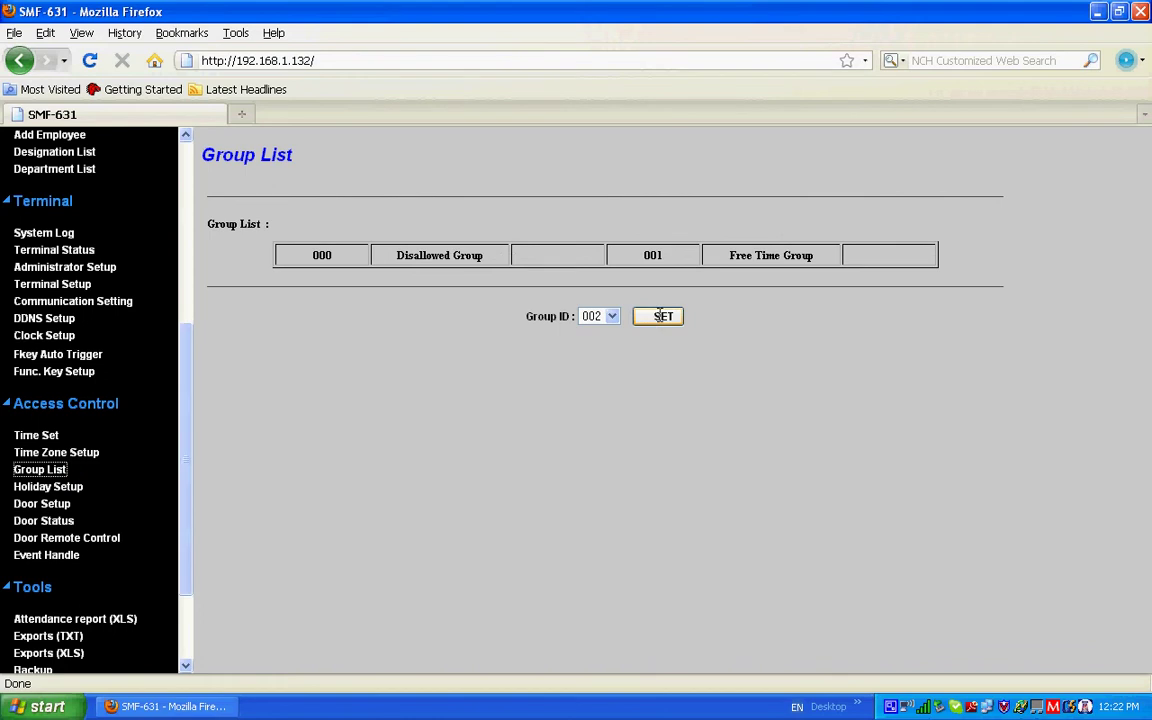
pyautogui.click(659, 316)
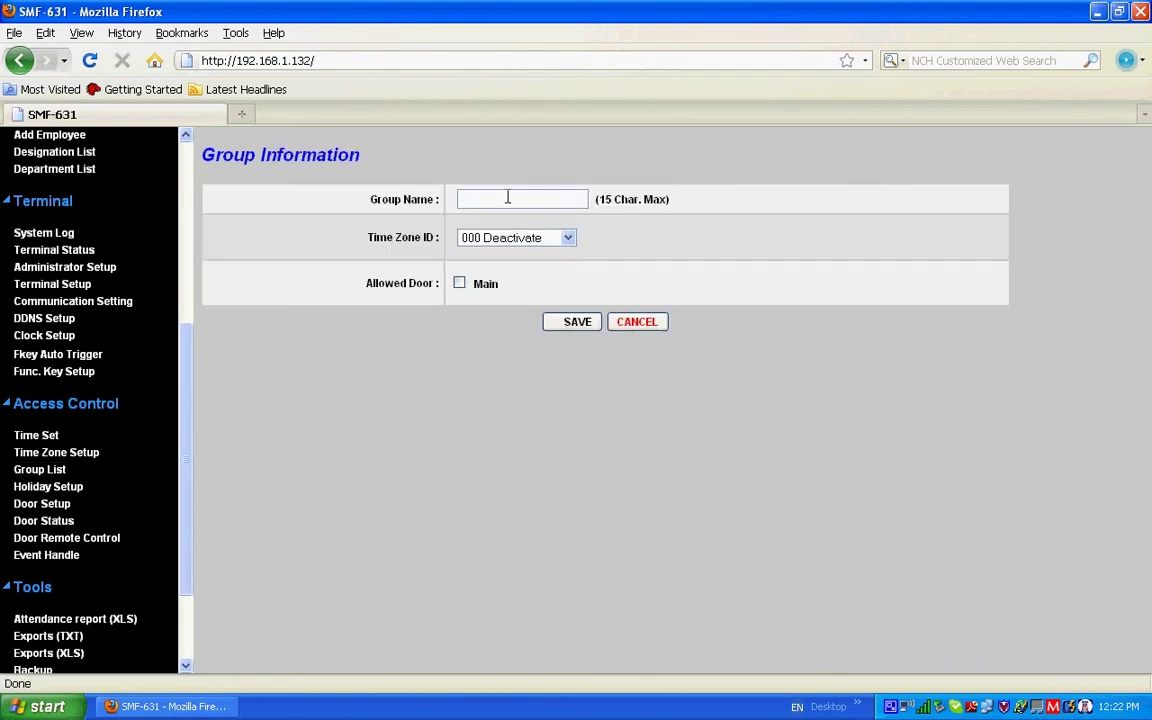
pyautogui.write('employee')
pyautogui.click(567, 238)
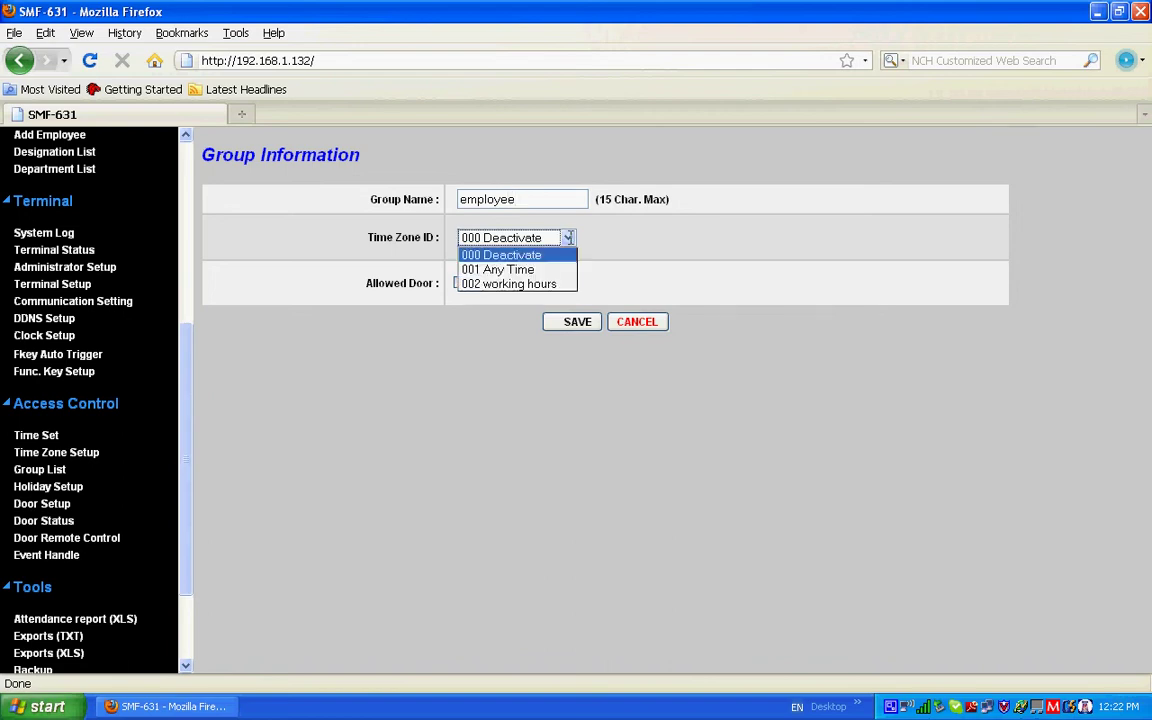
pyautogui.click(515, 283)
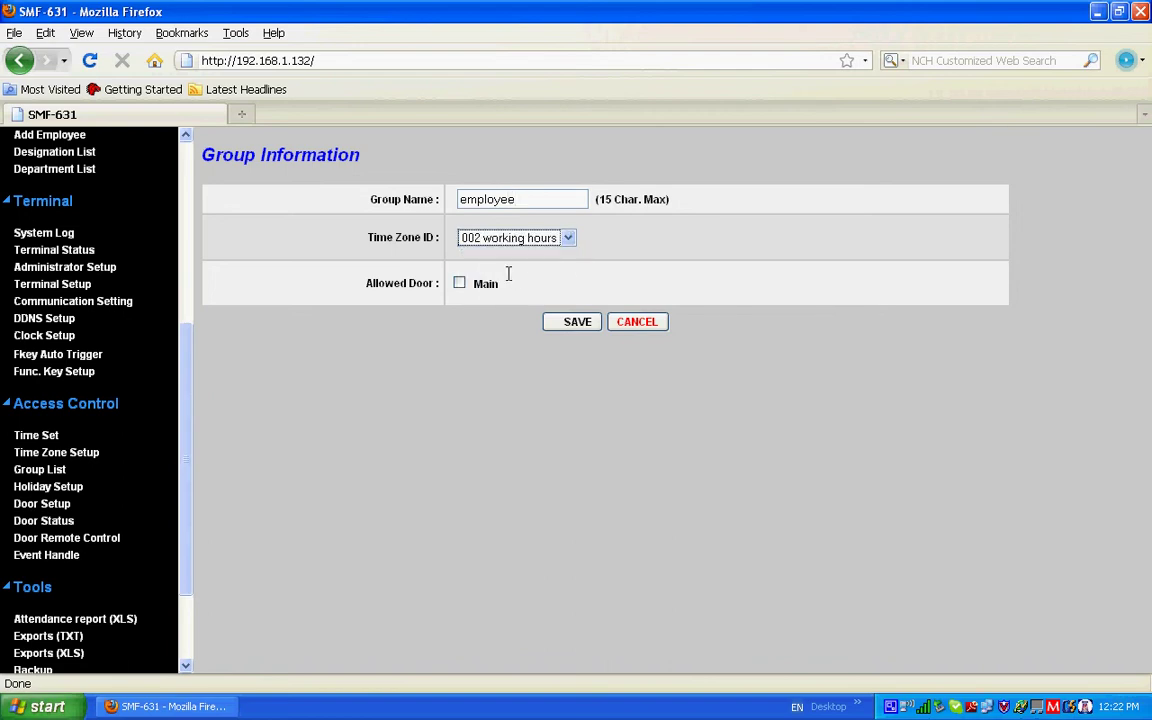
pyautogui.click(459, 283)
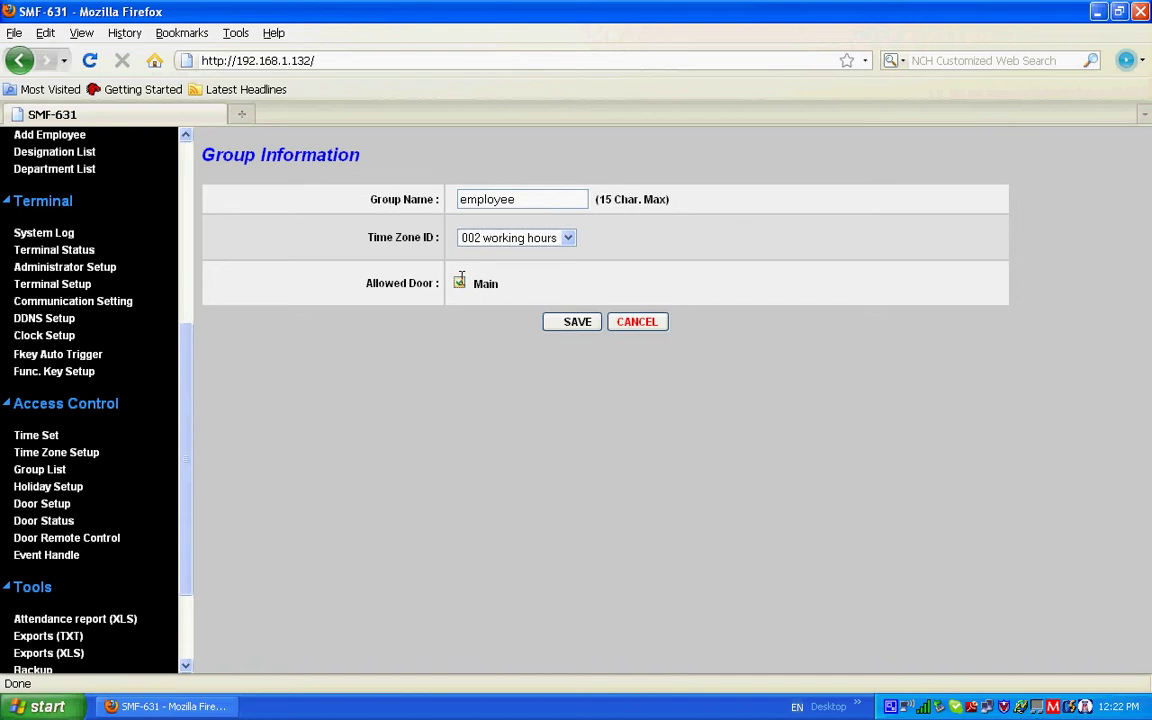
pyautogui.click(577, 322)
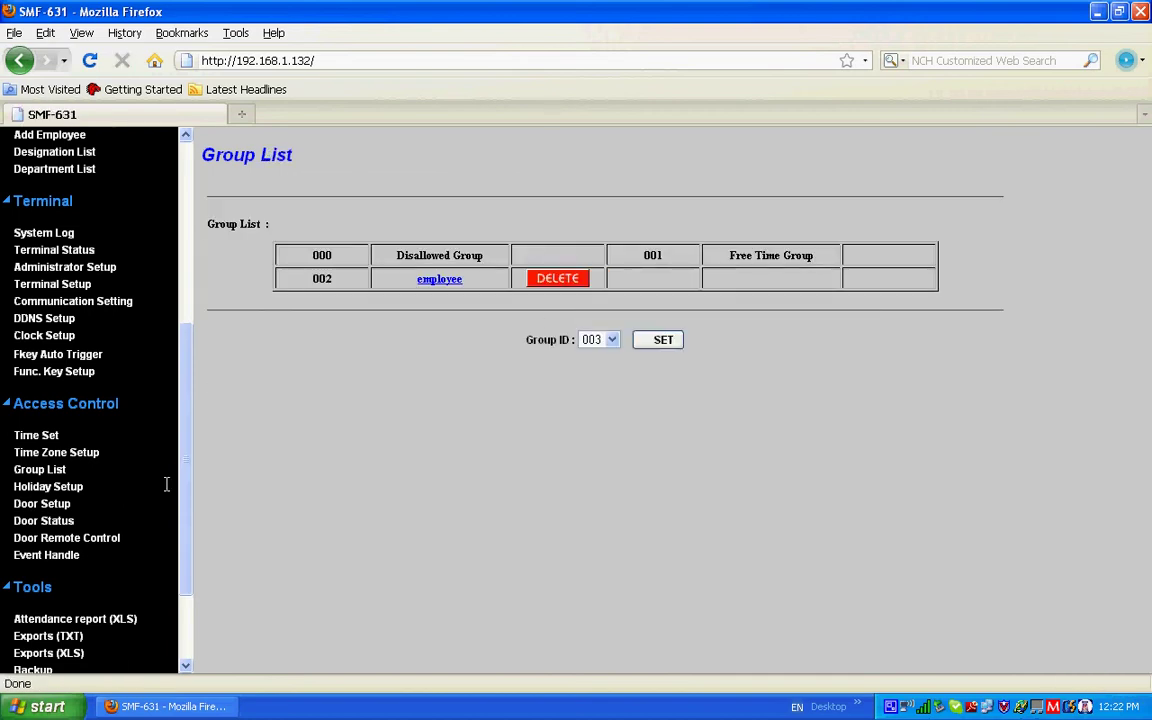
pyautogui.moveTo(183, 481); pyautogui.dragTo(185, 540)
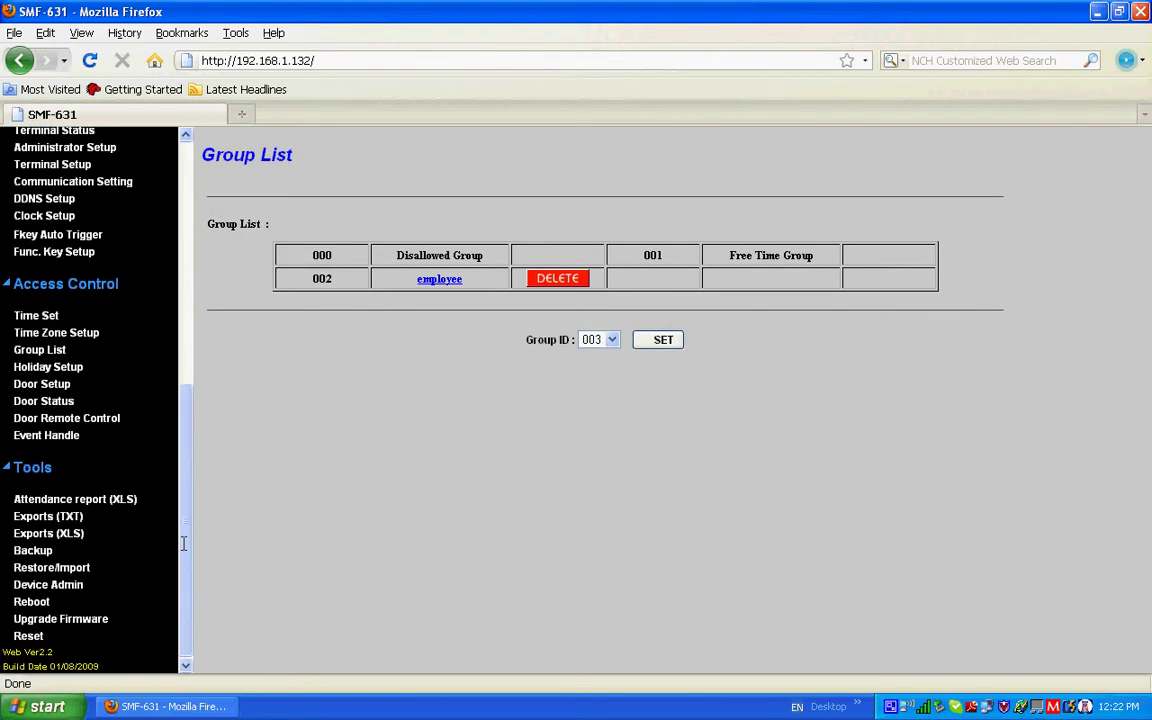
# Step: Open the Main door's properties from the door setup and review the Exit Button Time Zone and Relay Trigger options
pyautogui.click(58, 384)
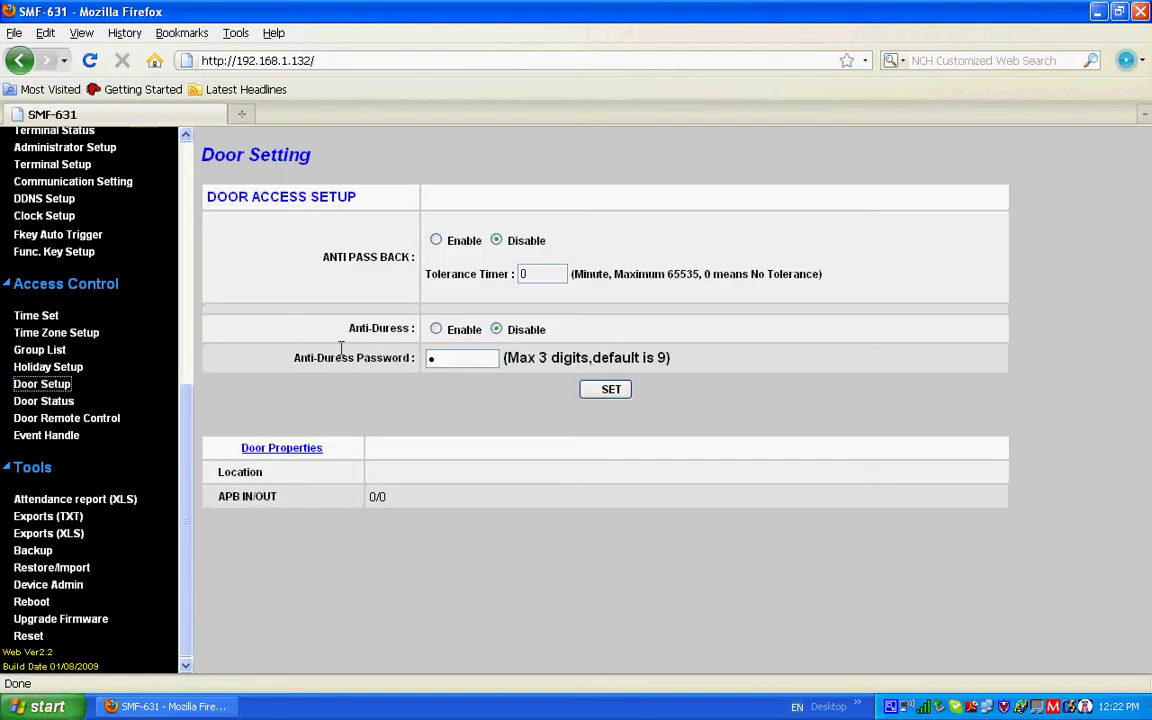
pyautogui.click(292, 447)
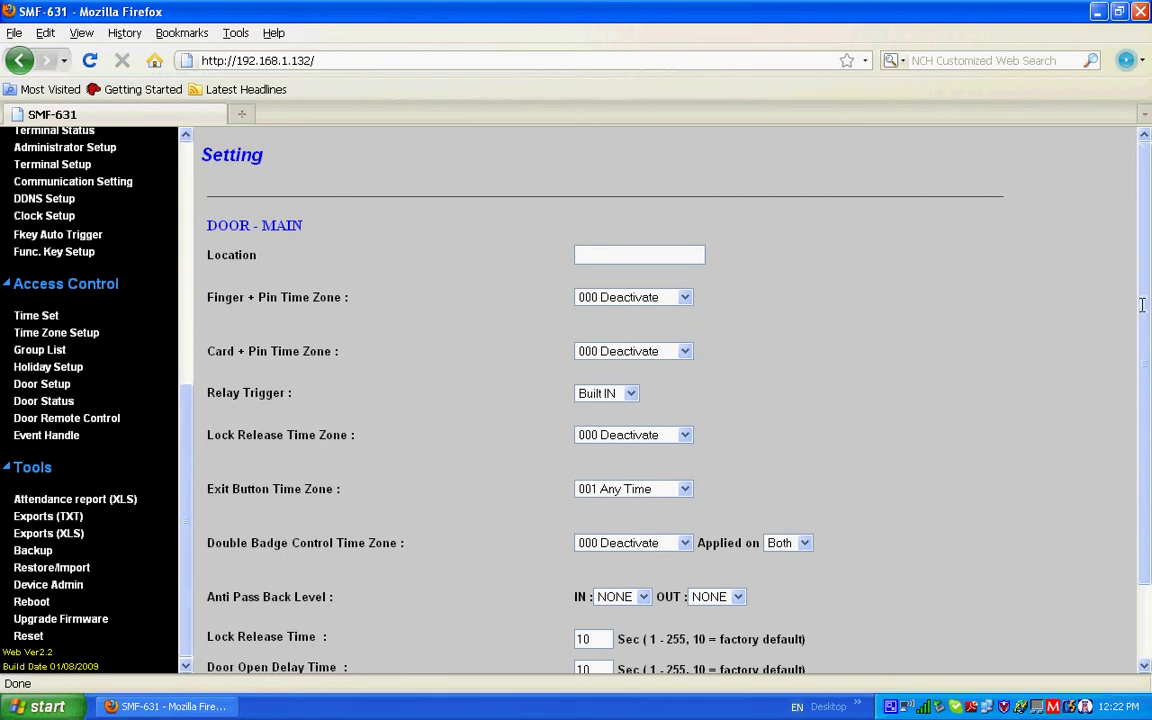
pyautogui.scroll(-3, 1028, 276)
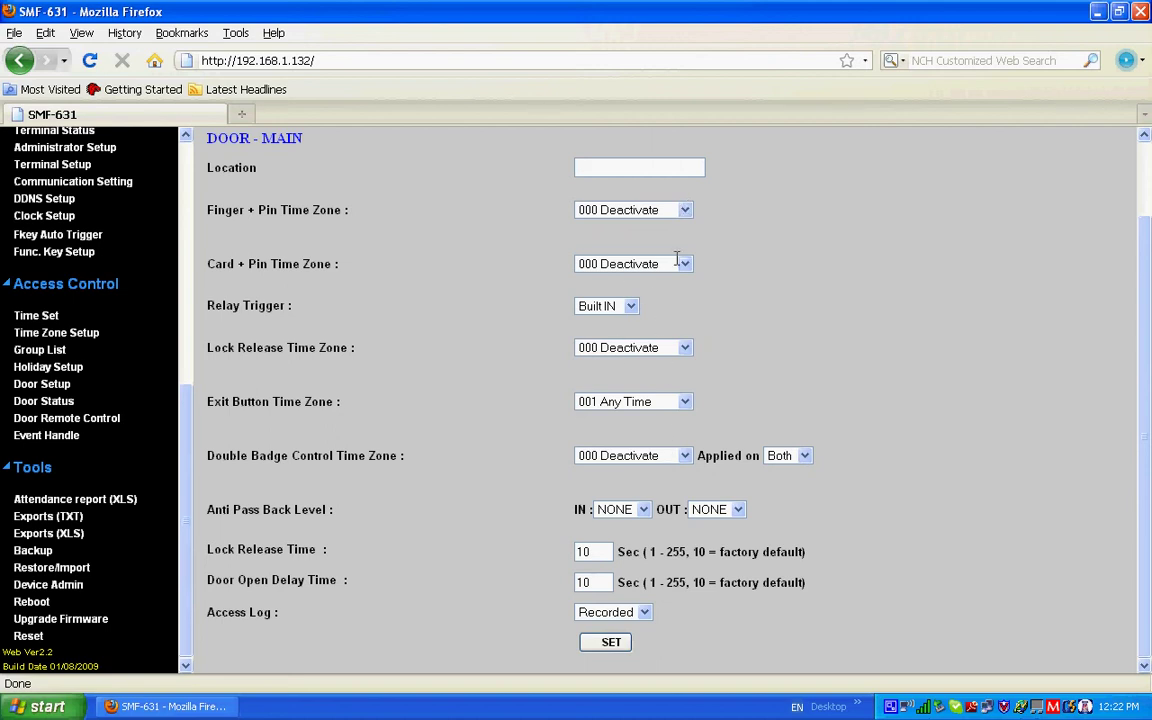
pyautogui.click(684, 401)
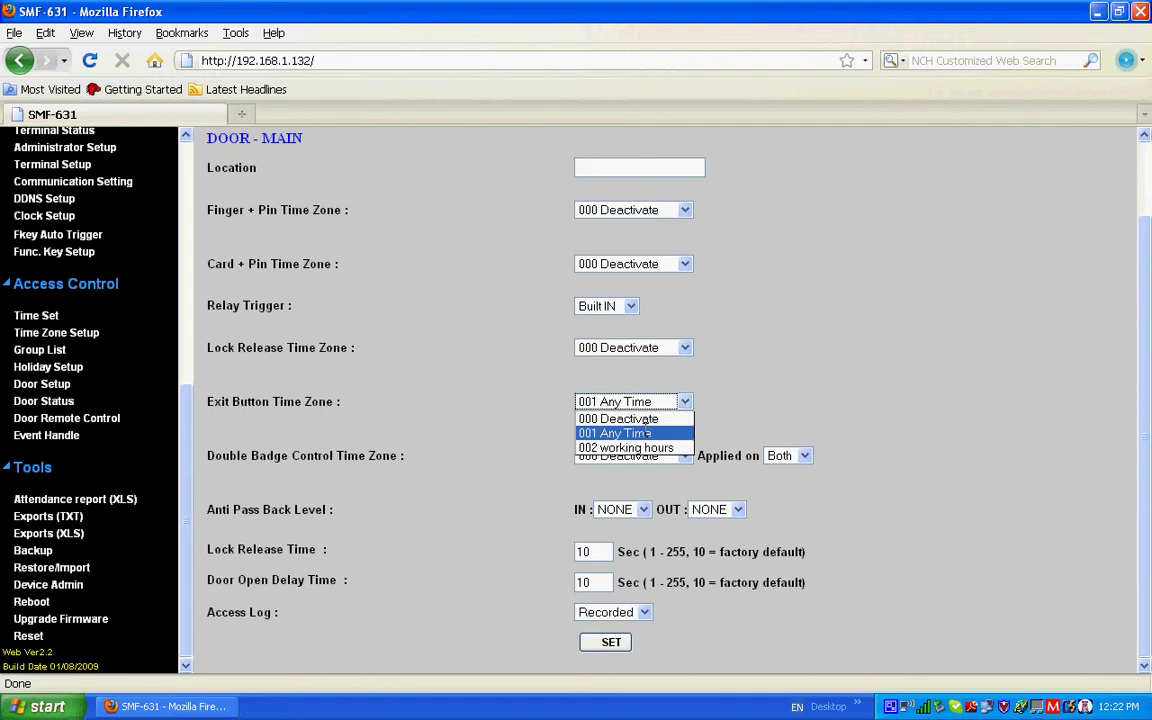
pyautogui.click(581, 388)
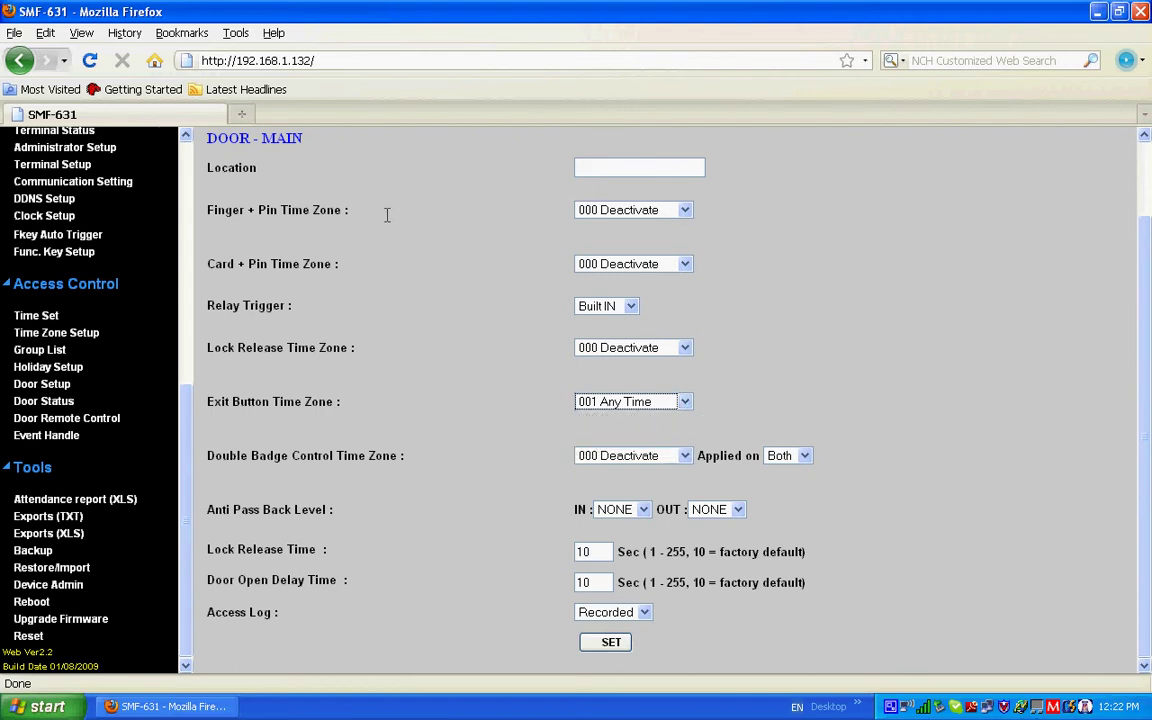
pyautogui.click(630, 304)
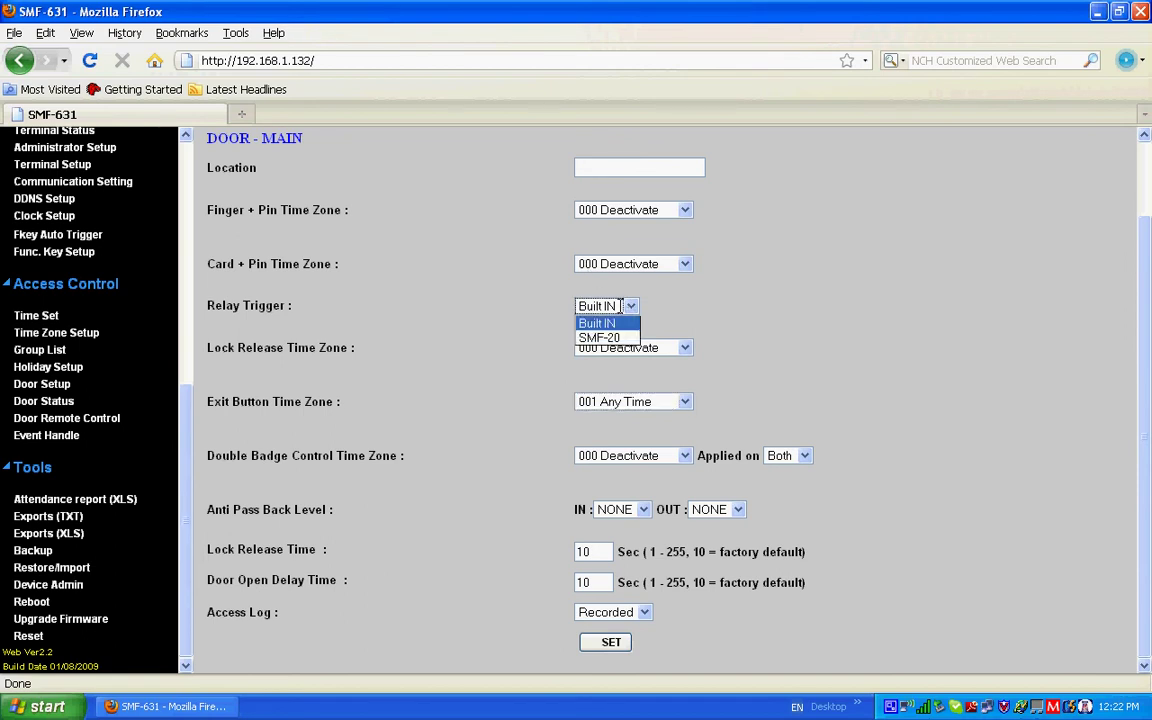